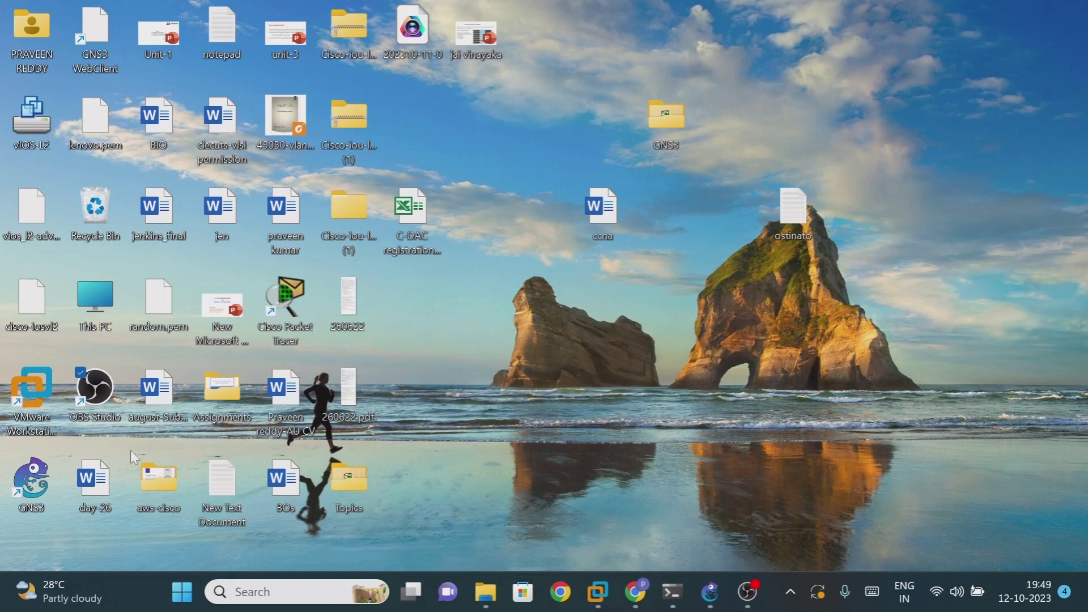
Show the previews of the open VMware Workstation windows, including the kali VM.
{"action": "mouse_move", "coordinate": [602, 592]}
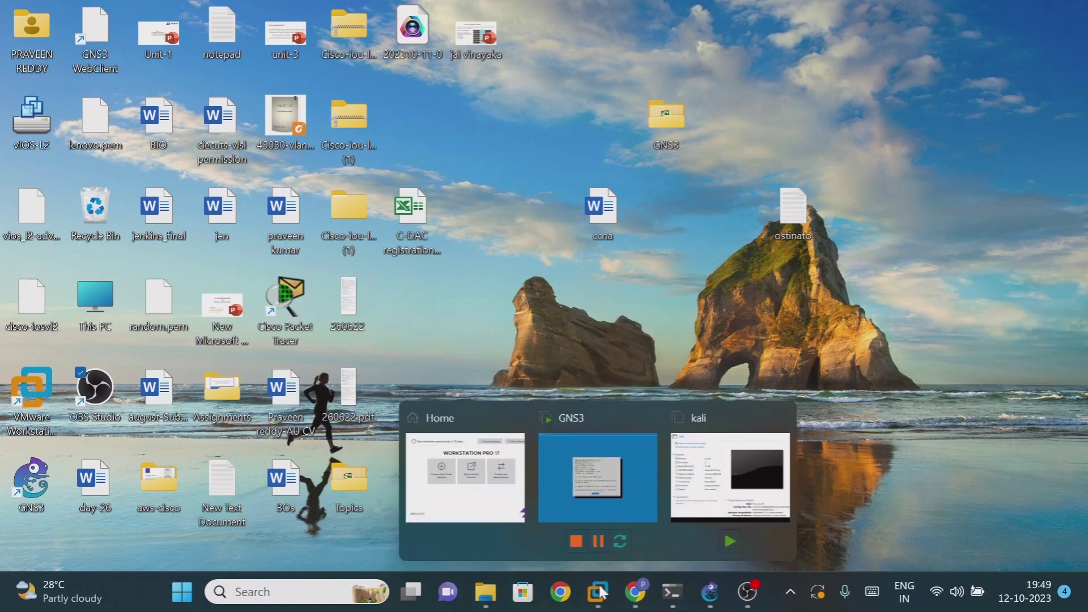
{"action": "mouse_move", "coordinate": [766, 481]}
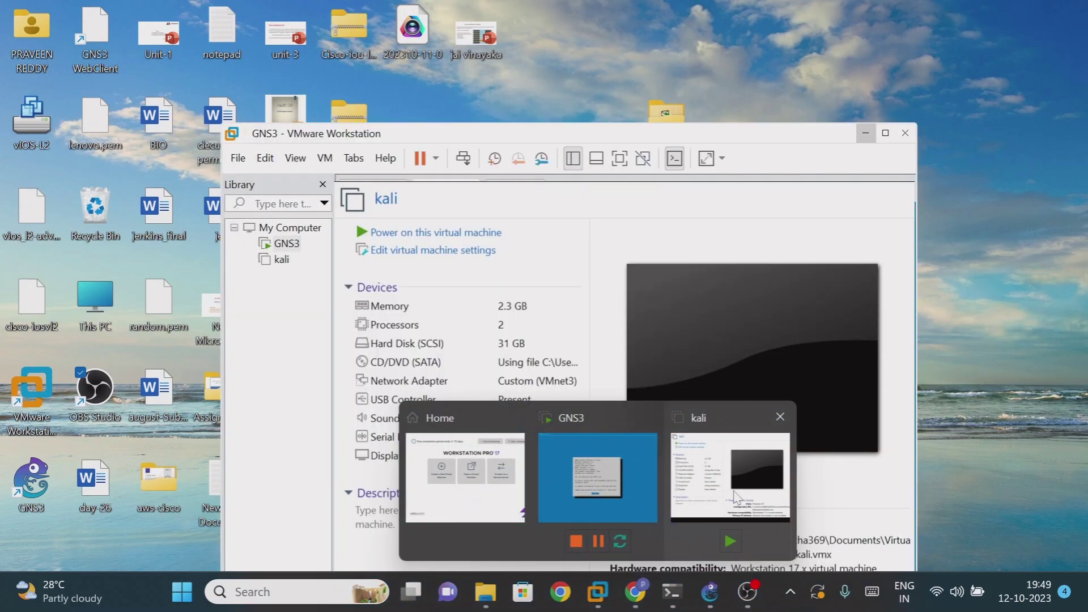
Bring VMware Workstation forward and view the running GNS3 VM console at server 2.2.43.
{"action": "left_click", "coordinate": [694, 483]}
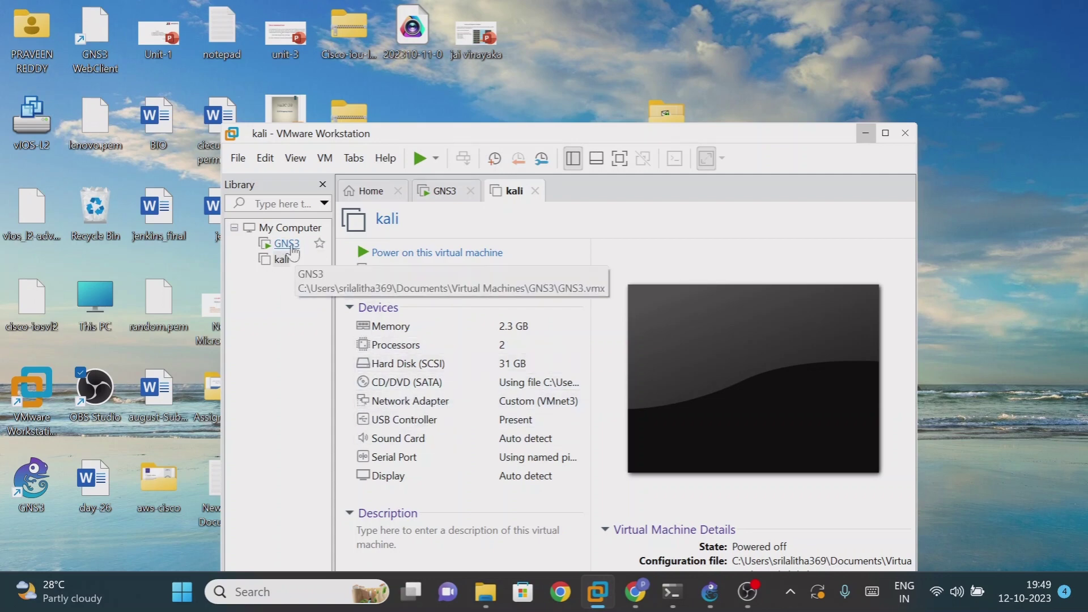
{"action": "left_click", "coordinate": [292, 248]}
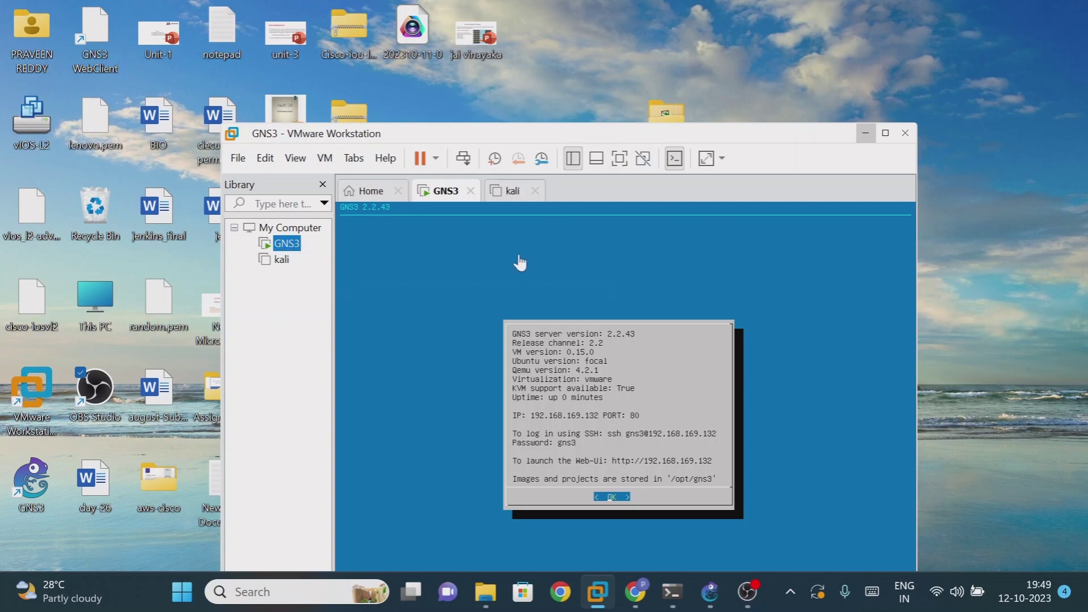
Put VMware away, view the GNS3 client's FF project, then switch to Chrome.
{"action": "left_click", "coordinate": [865, 133]}
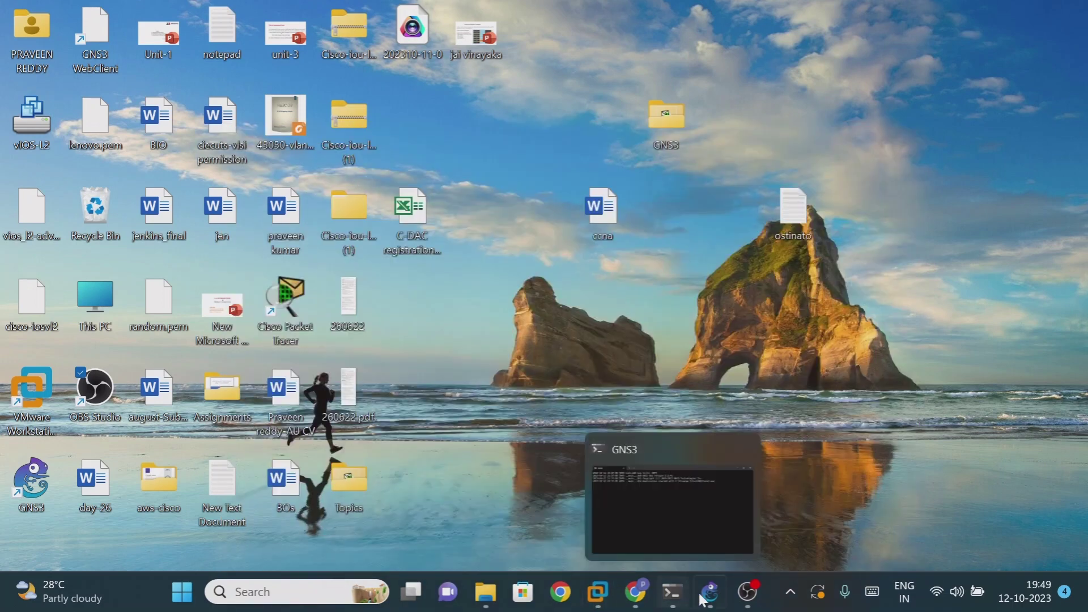
{"action": "left_click", "coordinate": [710, 591]}
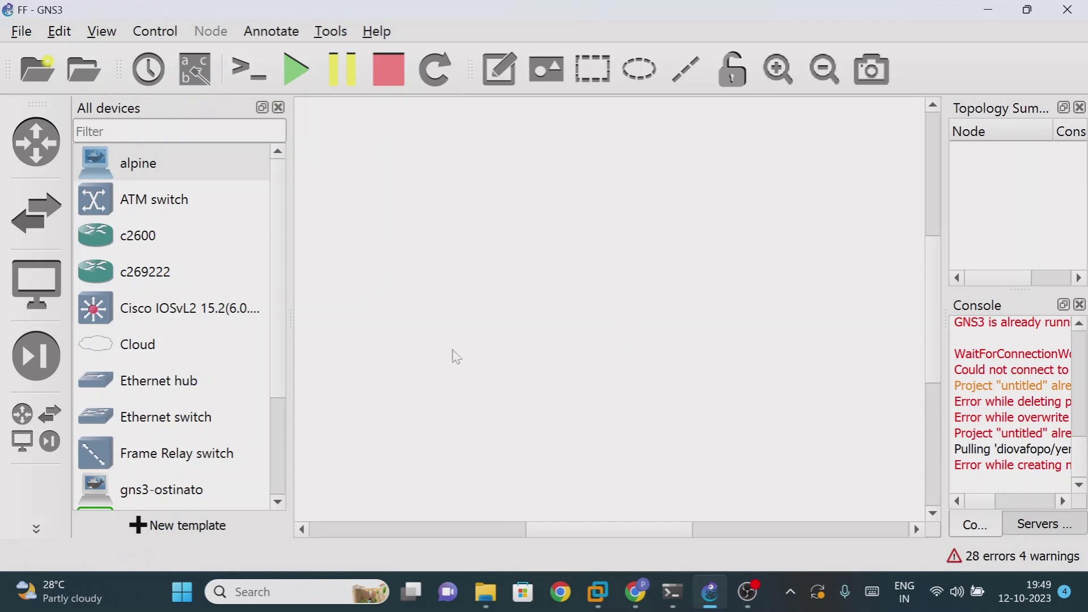
{"action": "left_click", "coordinate": [639, 595]}
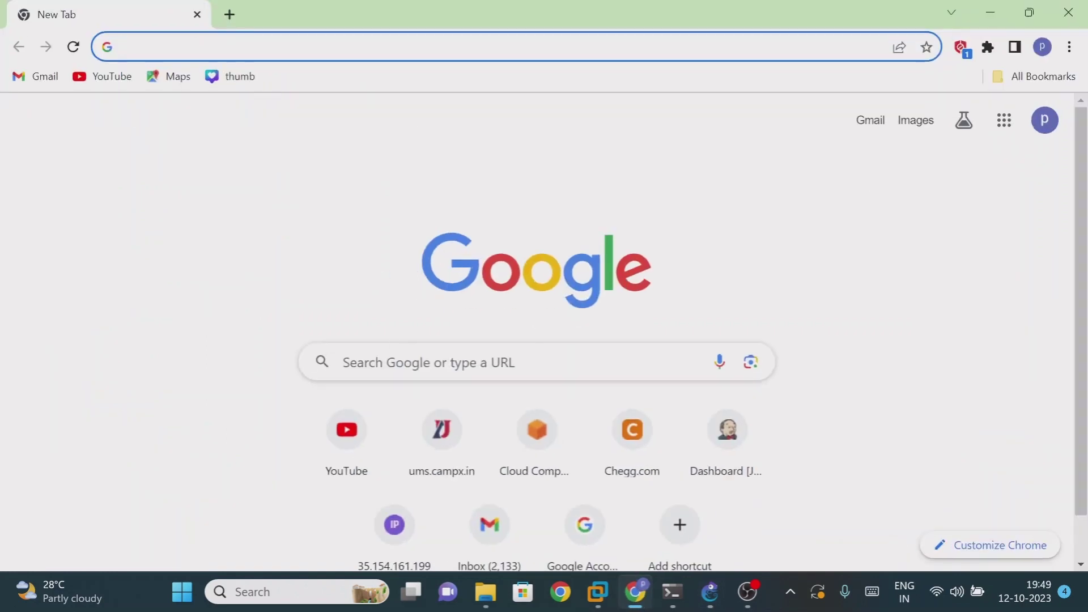
Go to hub.docker.com from the Google new tab.
{"action": "left_click", "coordinate": [431, 361]}
{"action": "type", "text": "docke"}
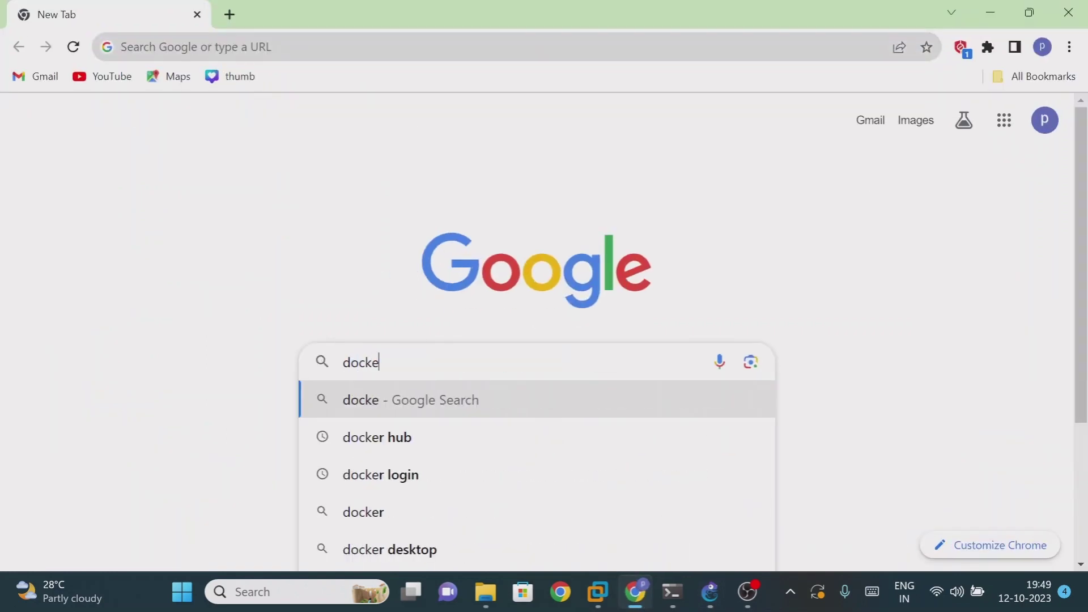
{"action": "type", "text": "r.hu"}
{"action": "key", "text": "BackSpace"}
{"action": "key", "text": "BackSpace"}
{"action": "key", "text": "BackSpace"}
{"action": "key", "text": "BackSpace"}
{"action": "key", "text": "BackSpace"}
{"action": "key", "text": "BackSpace"}
{"action": "key", "text": "BackSpace"}
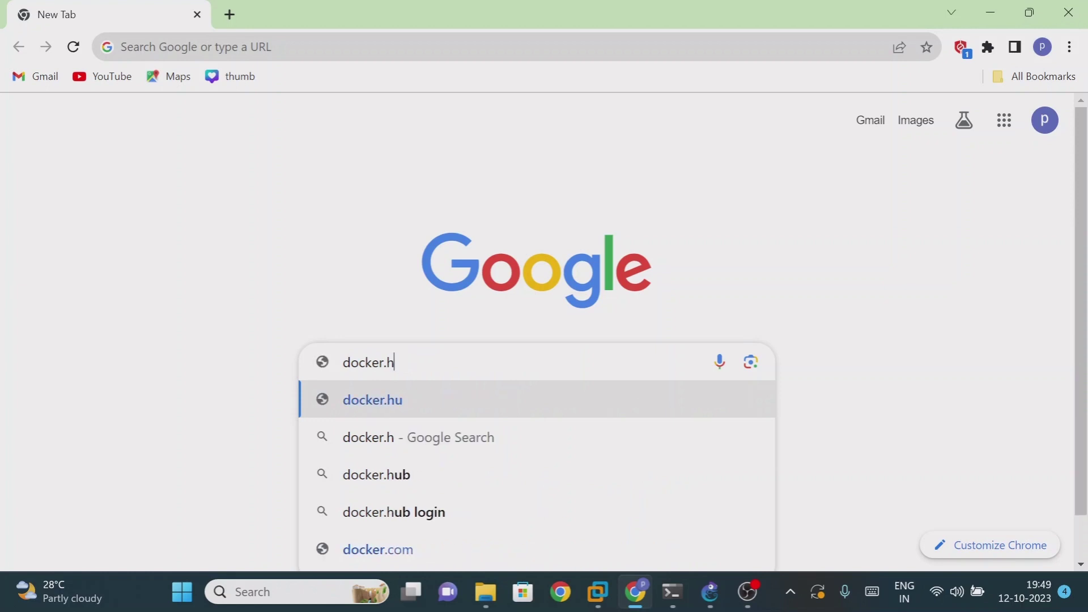
{"action": "key", "text": "BackSpace"}
{"action": "key", "text": "BackSpace"}
{"action": "type", "text": "hub."}
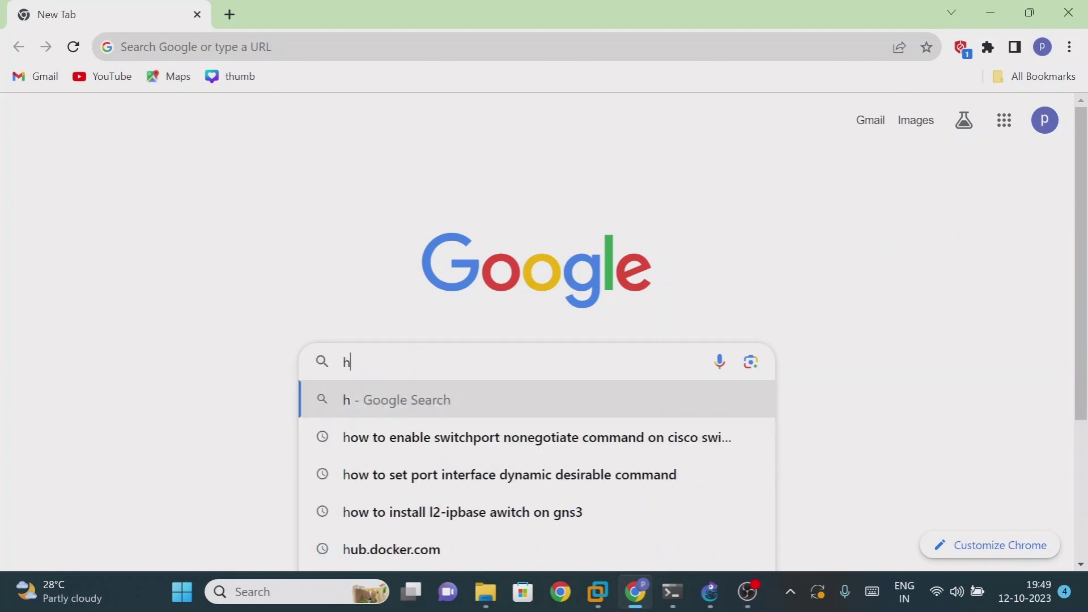
{"action": "type", "text": "docker.com"}
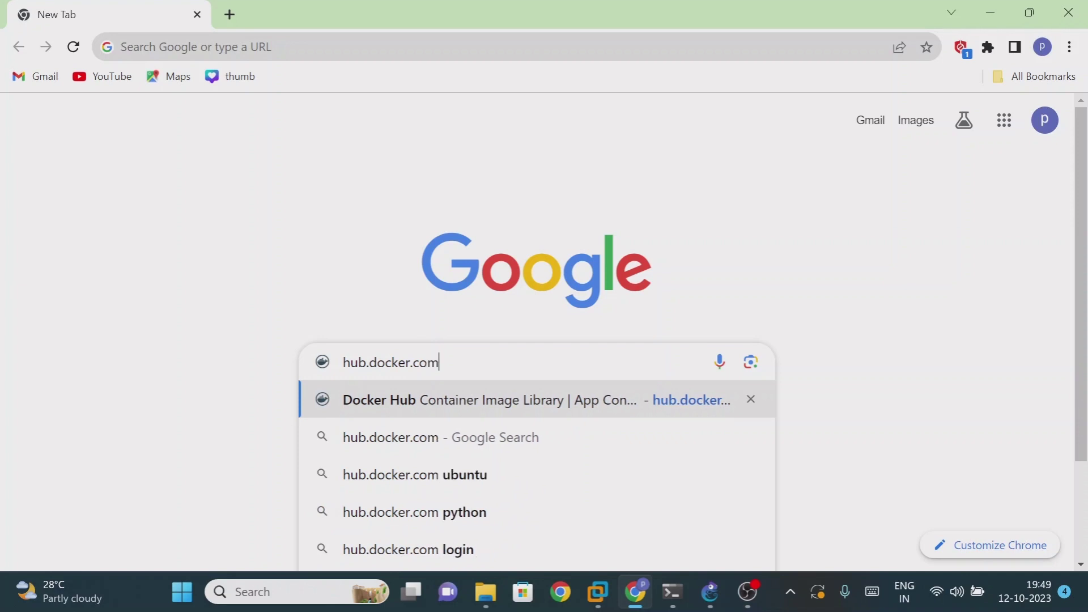
{"action": "key", "text": "Return"}
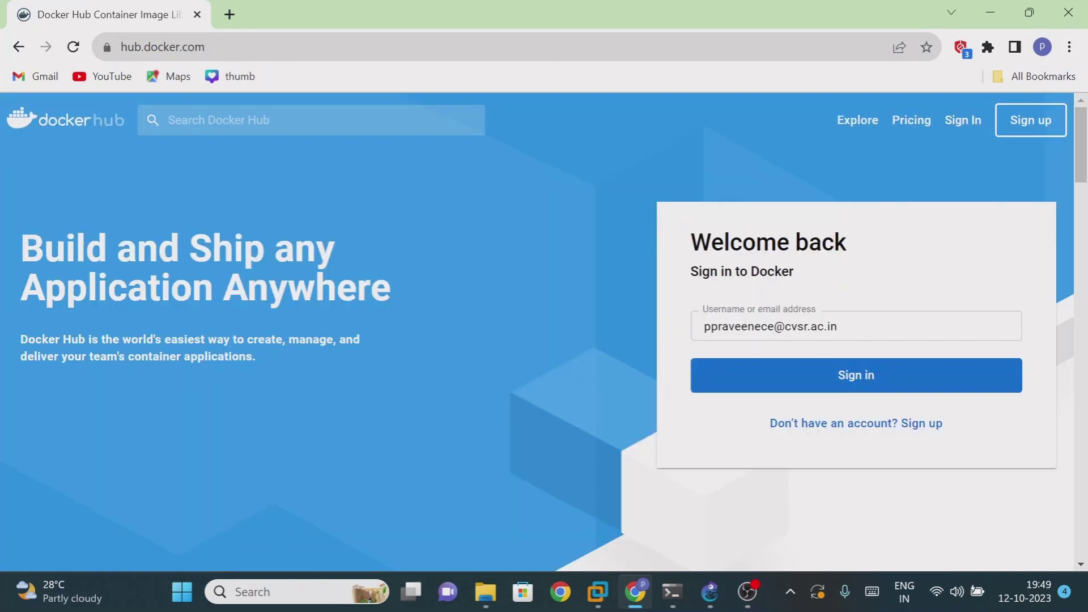
Search Docker Hub for 'ubuntu' and look over the results.
{"action": "left_click", "coordinate": [312, 120]}
{"action": "type", "text": "u"}
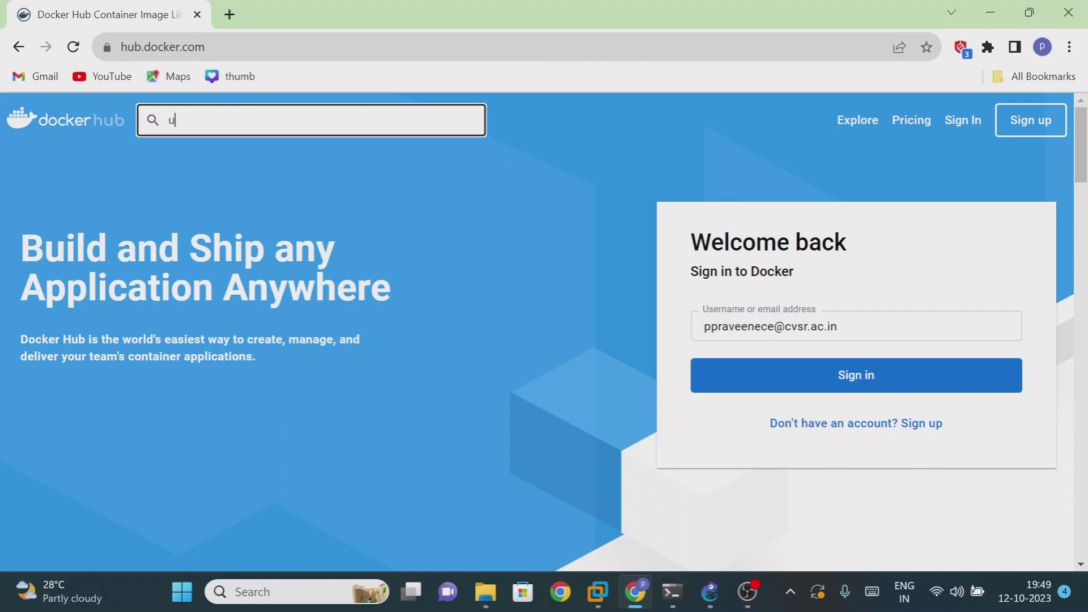
{"action": "type", "text": "but"}
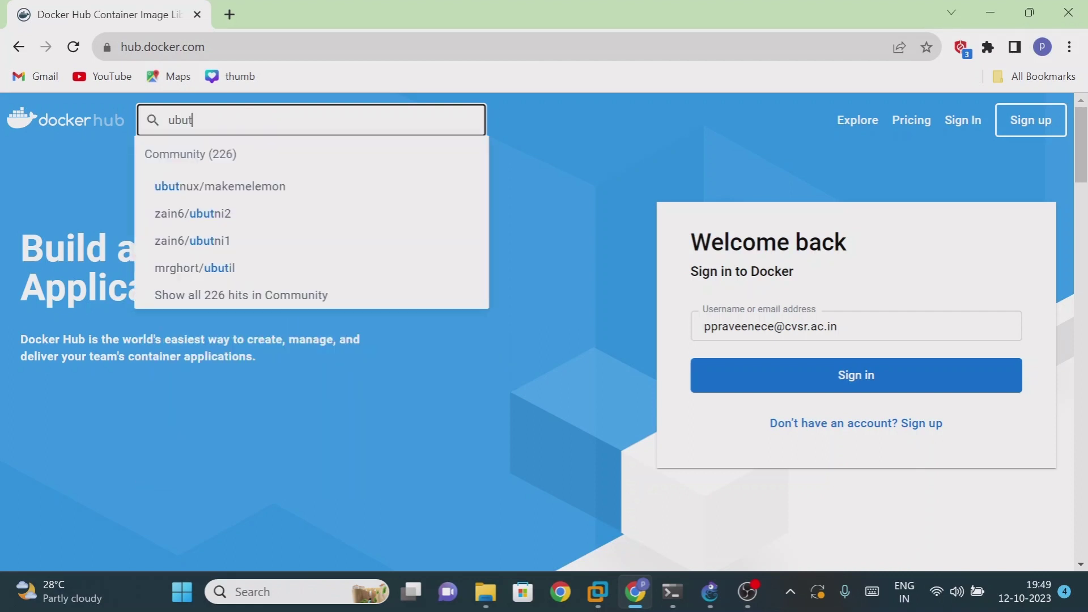
{"action": "key", "text": "BackSpace"}
{"action": "type", "text": "ntu"}
{"action": "key", "text": "Return"}
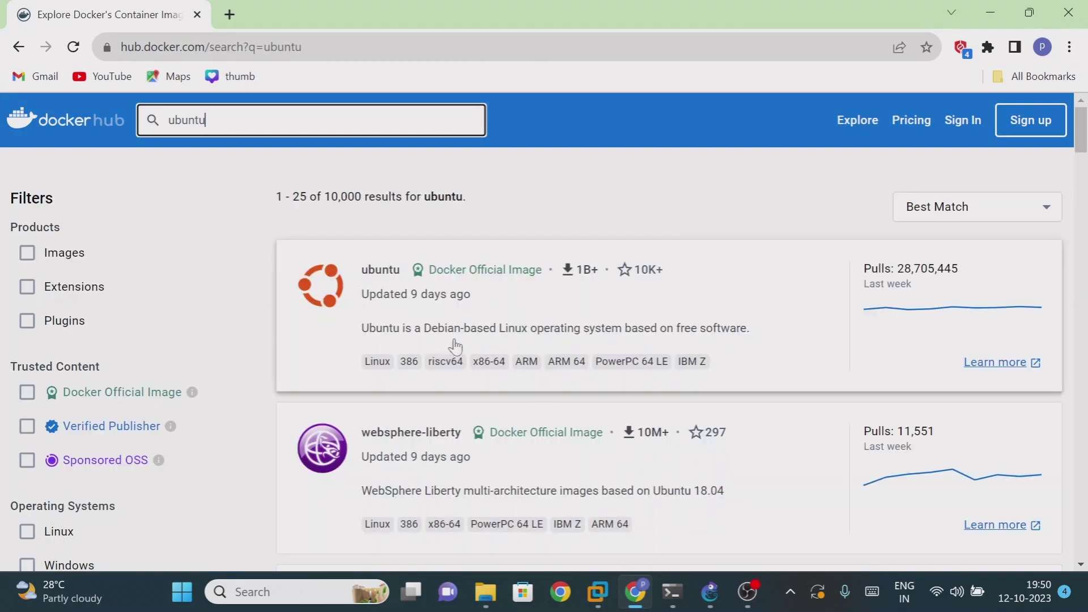
{"action": "scroll", "coordinate": [455, 345], "scroll_direction": "down", "scroll_amount": 3}
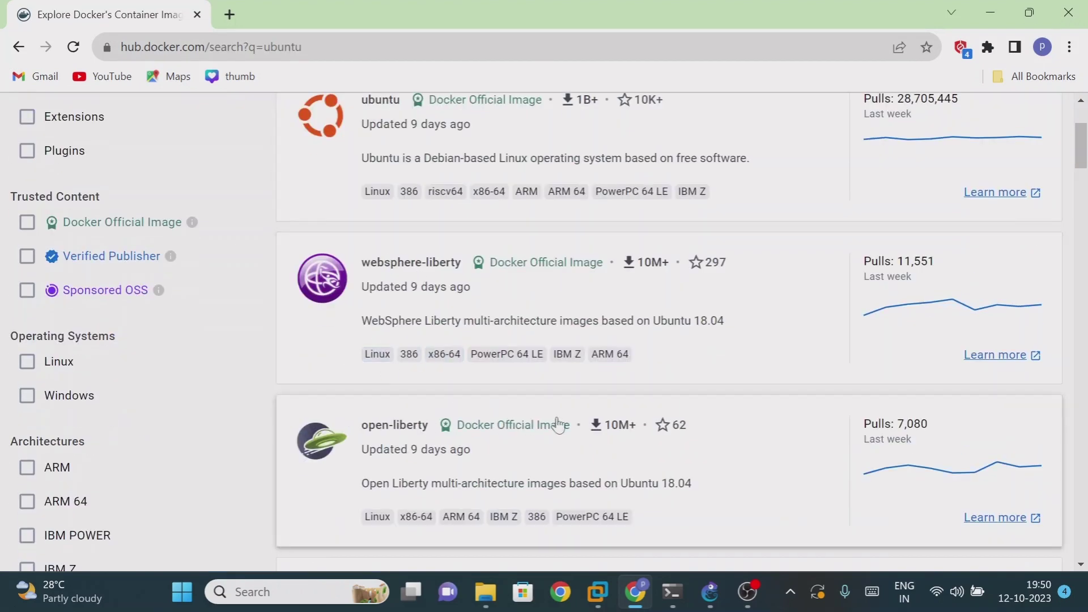
{"action": "scroll", "coordinate": [425, 323], "scroll_direction": "up", "scroll_amount": 3}
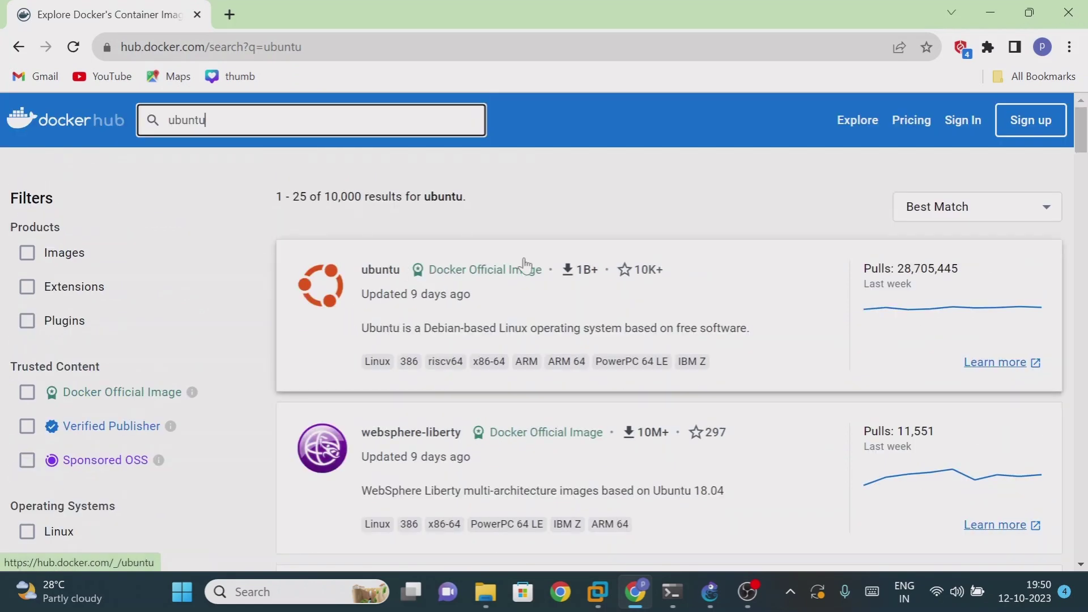
Open the official ubuntu image page and browse its details.
{"action": "left_click", "coordinate": [387, 271]}
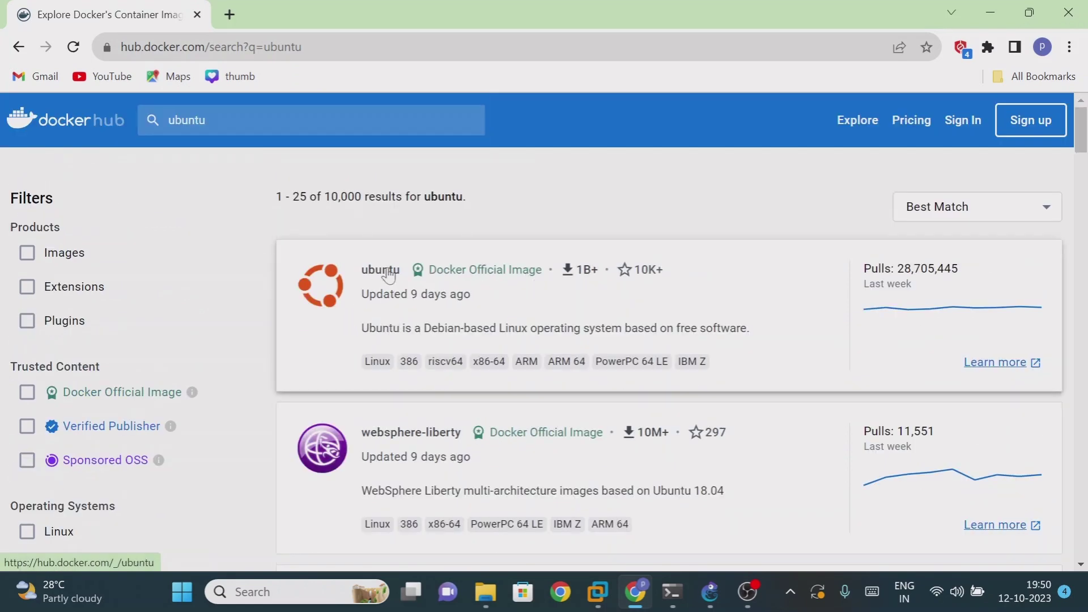
{"action": "scroll", "coordinate": [170, 318], "scroll_direction": "down", "scroll_amount": 5}
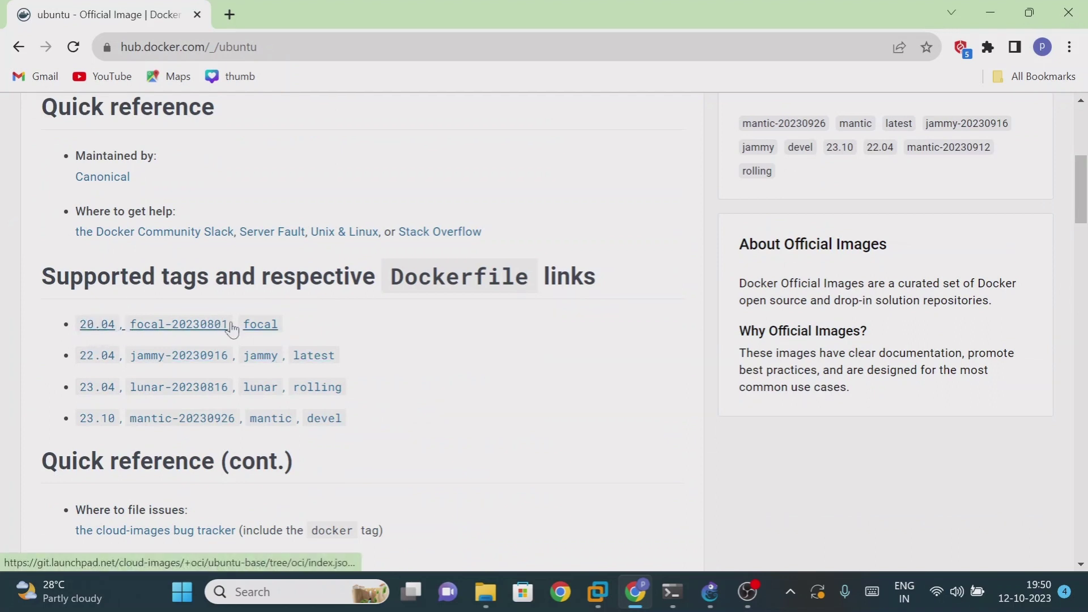
{"action": "scroll", "coordinate": [266, 394], "scroll_direction": "down", "scroll_amount": 3}
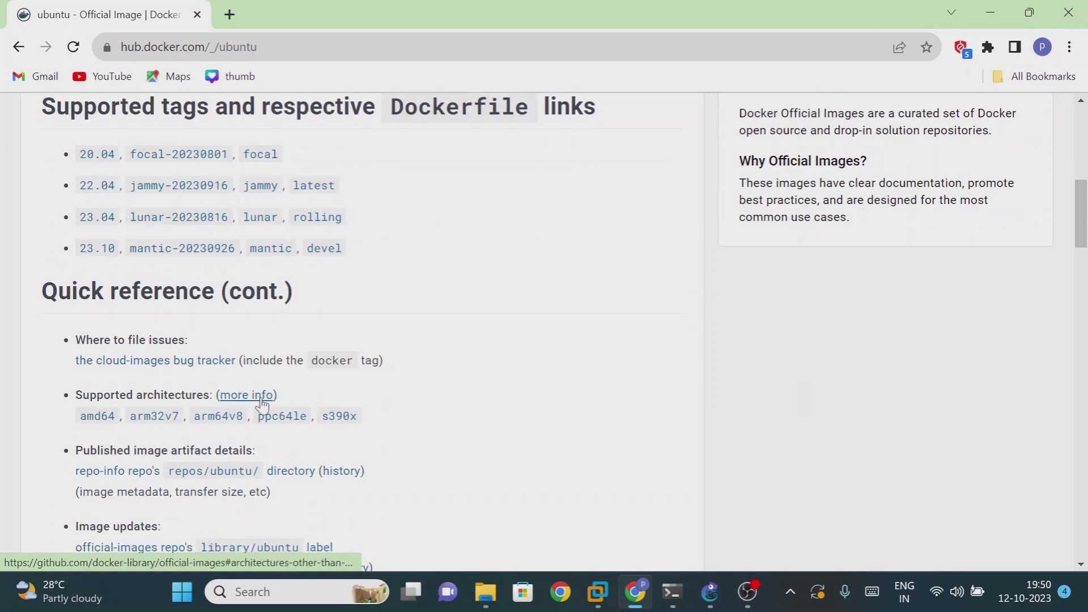
{"action": "scroll", "coordinate": [261, 403], "scroll_direction": "down", "scroll_amount": 6}
{"action": "scroll", "coordinate": [226, 368], "scroll_direction": "up", "scroll_amount": 14}
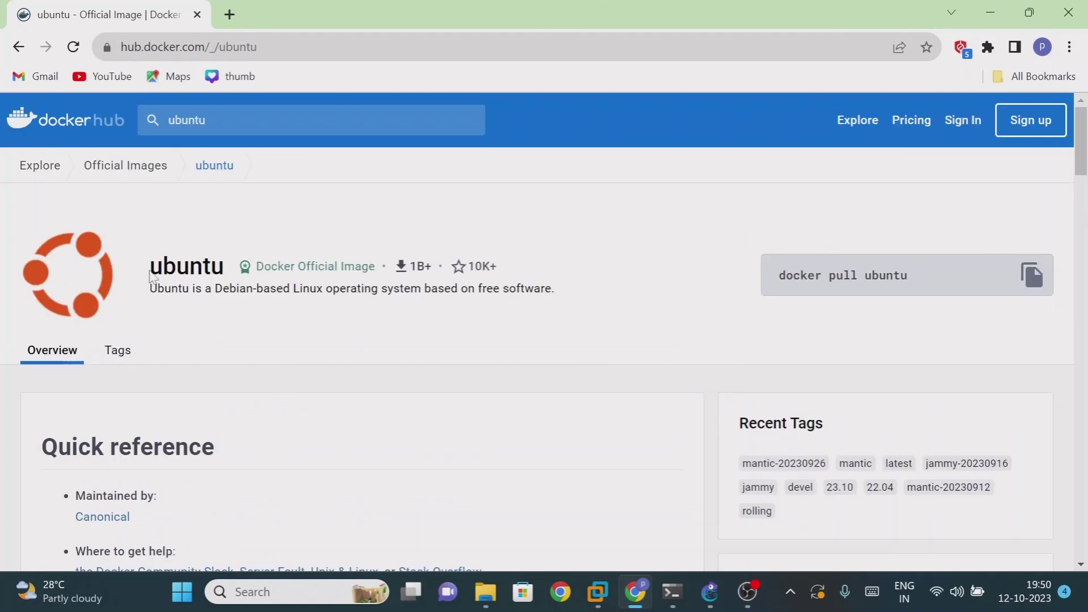
Select and copy the 'ubuntu' image name from the page title.
{"action": "left_click_drag", "start_coordinate": [151, 276], "coordinate": [231, 274]}
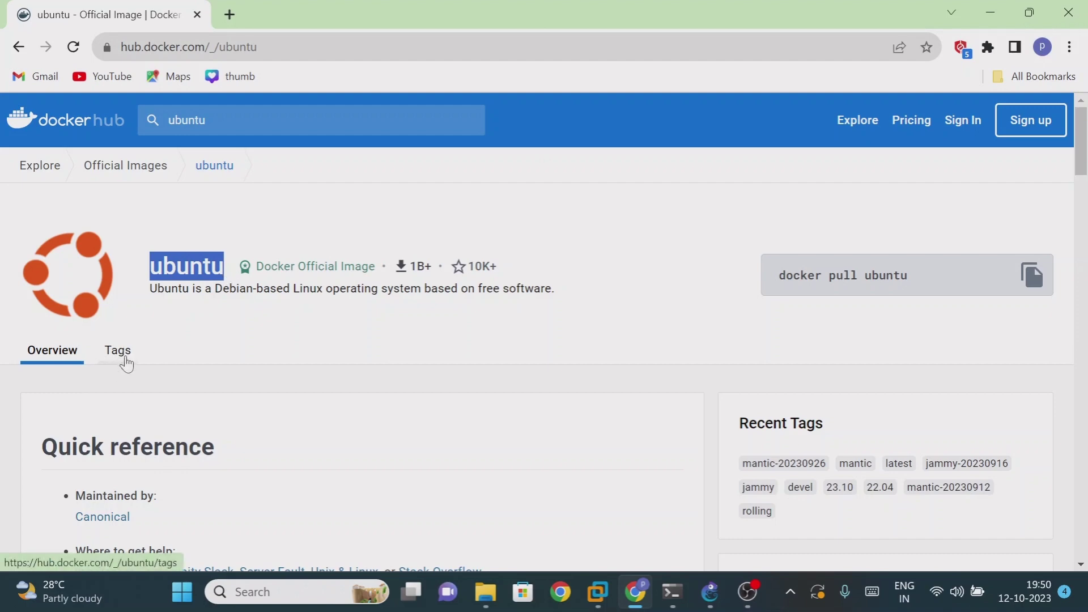
{"action": "scroll", "coordinate": [119, 385], "scroll_direction": "down", "scroll_amount": 3}
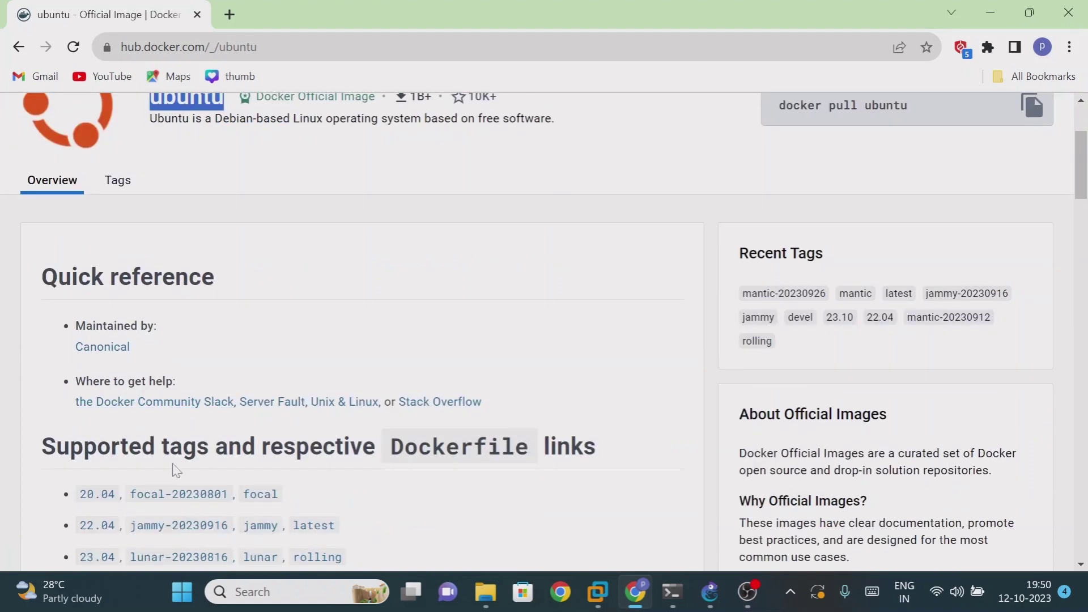
{"action": "scroll", "coordinate": [290, 354], "scroll_direction": "up", "scroll_amount": 3}
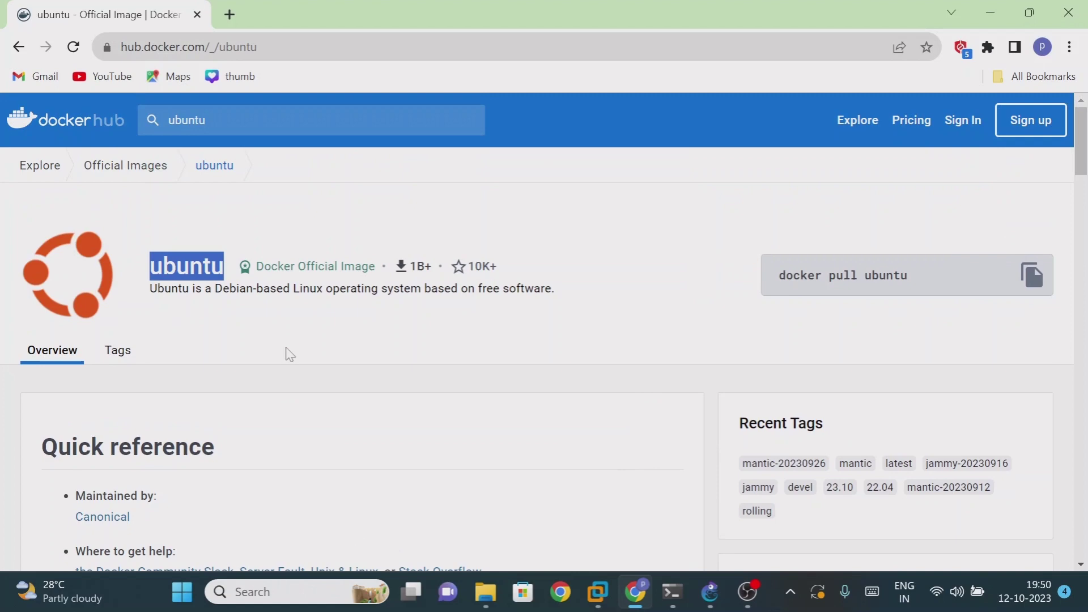
{"action": "scroll", "coordinate": [288, 355], "scroll_direction": "down", "scroll_amount": 6}
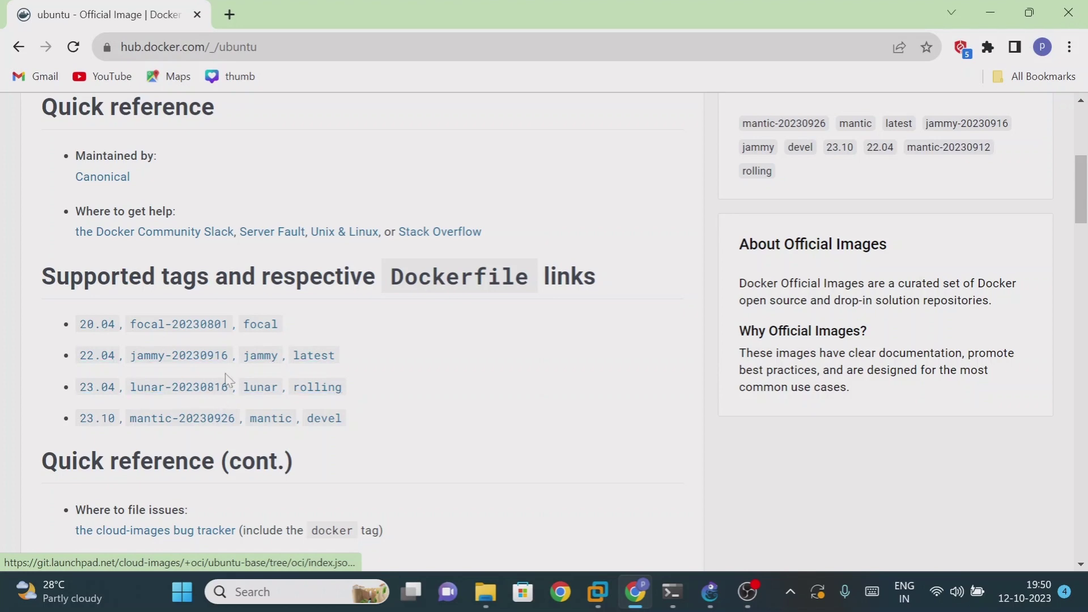
{"action": "scroll", "coordinate": [289, 334], "scroll_direction": "up", "scroll_amount": 6}
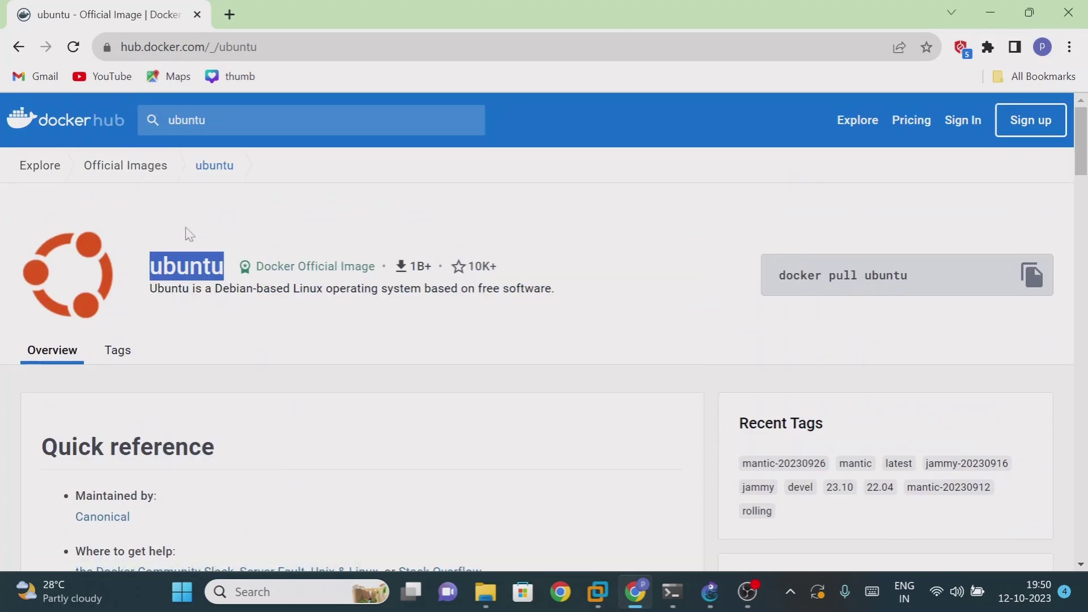
{"action": "right_click", "coordinate": [190, 275]}
{"action": "left_click", "coordinate": [212, 282]}
Back in GNS3, start a new template using 'Manually create a new template'.
{"action": "left_click", "coordinate": [989, 13]}
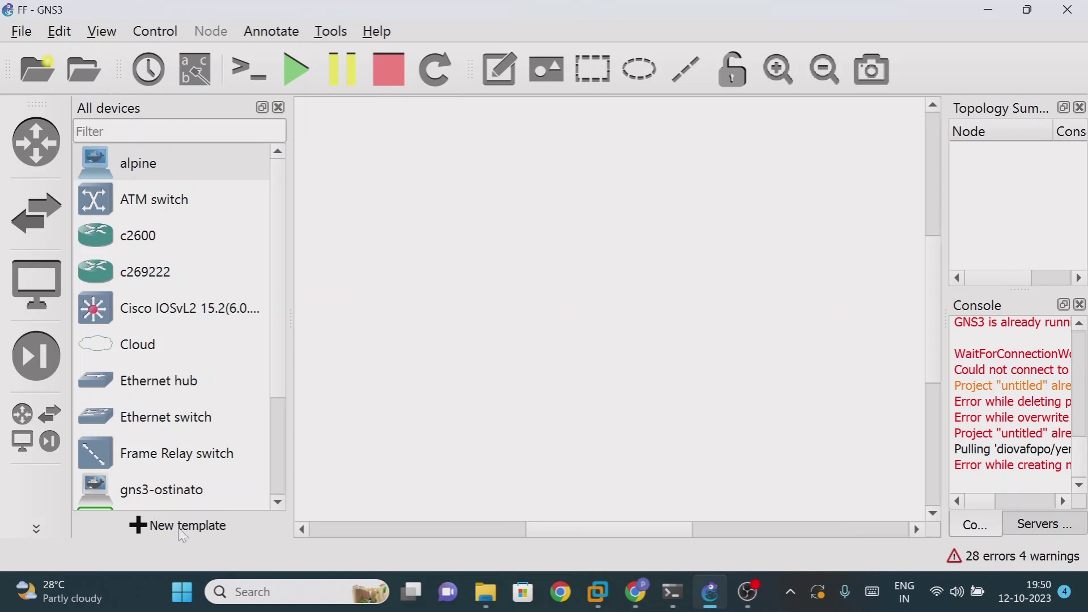
{"action": "left_click", "coordinate": [180, 526]}
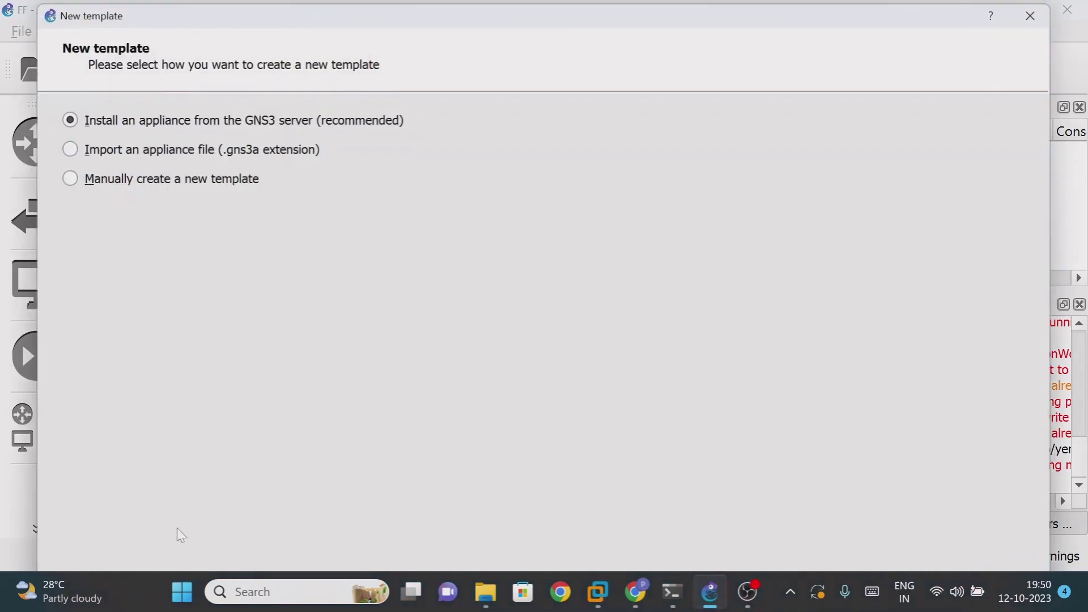
{"action": "left_click", "coordinate": [84, 180]}
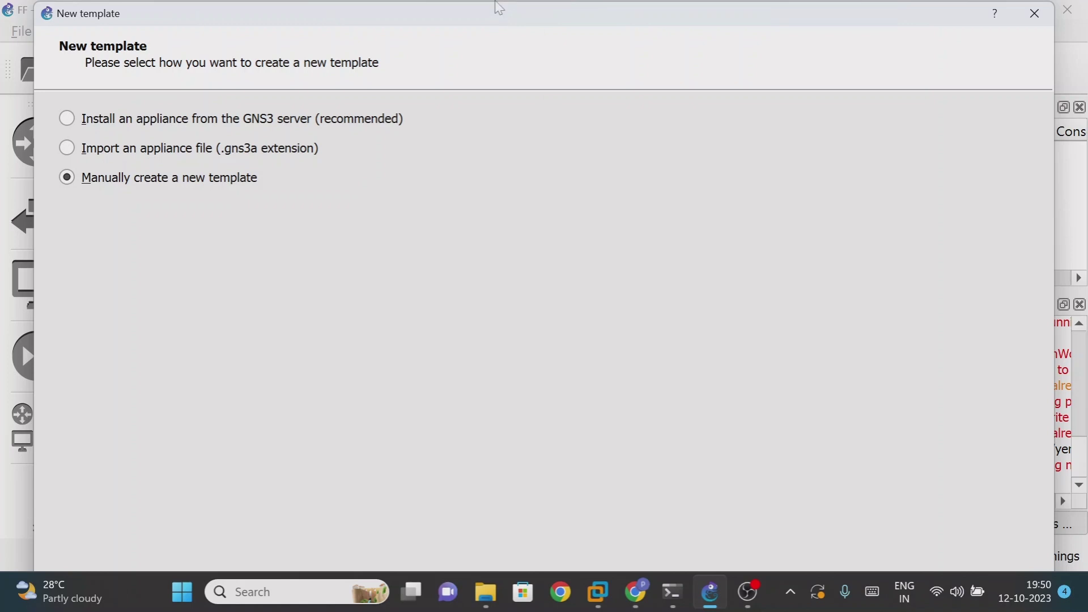
{"action": "left_click_drag", "start_coordinate": [499, 8], "coordinate": [459, 59]}
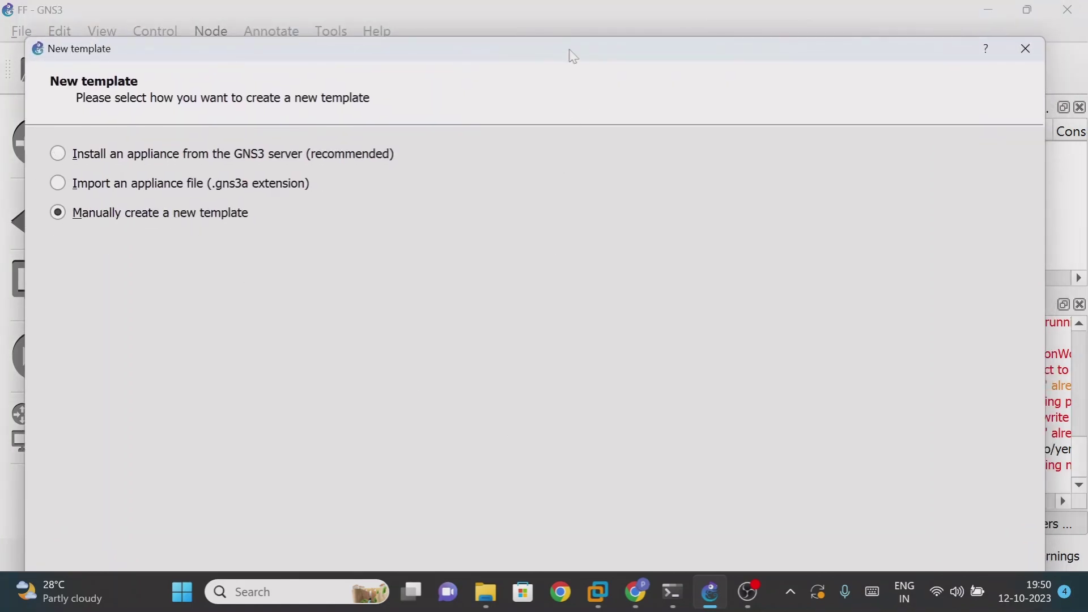
{"action": "left_click_drag", "start_coordinate": [571, 54], "coordinate": [572, 20]}
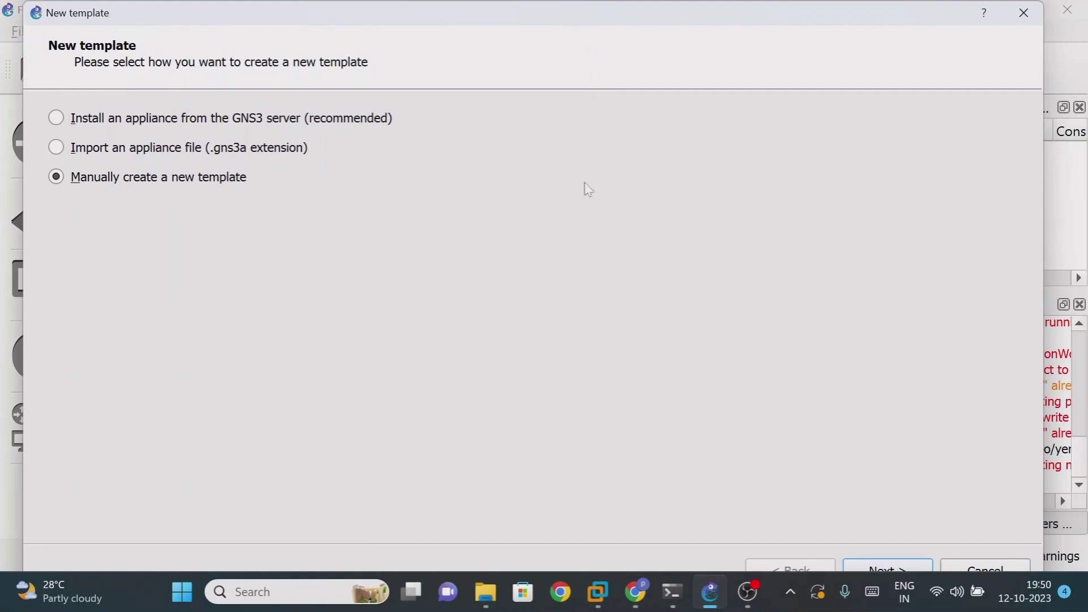
Go to Preferences' Docker containers section and launch a new Docker container template.
{"action": "left_click", "coordinate": [870, 566]}
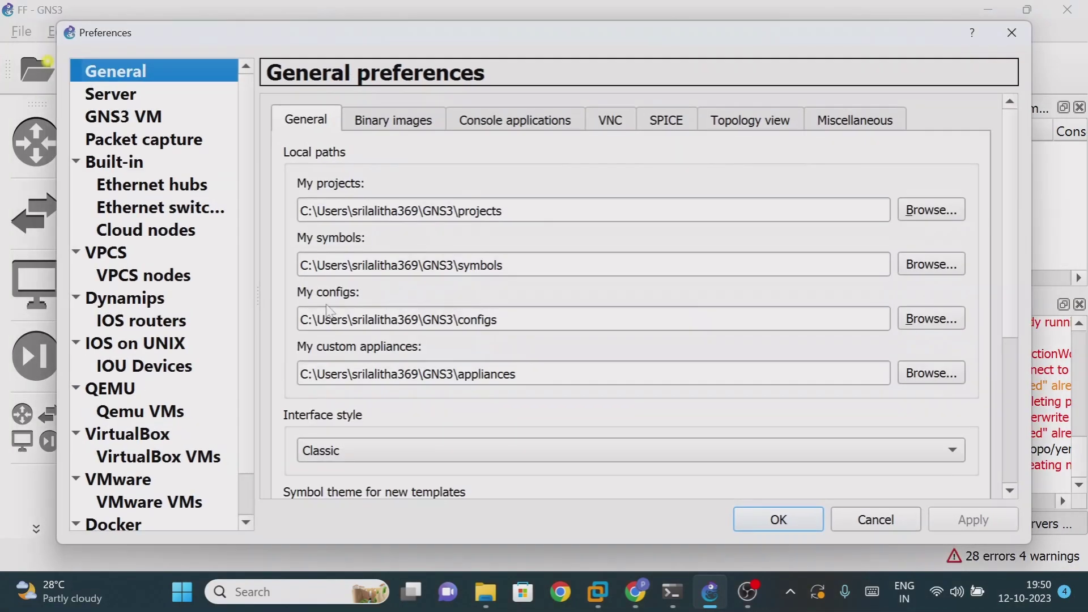
{"action": "scroll", "coordinate": [241, 191], "scroll_direction": "down", "scroll_amount": 1}
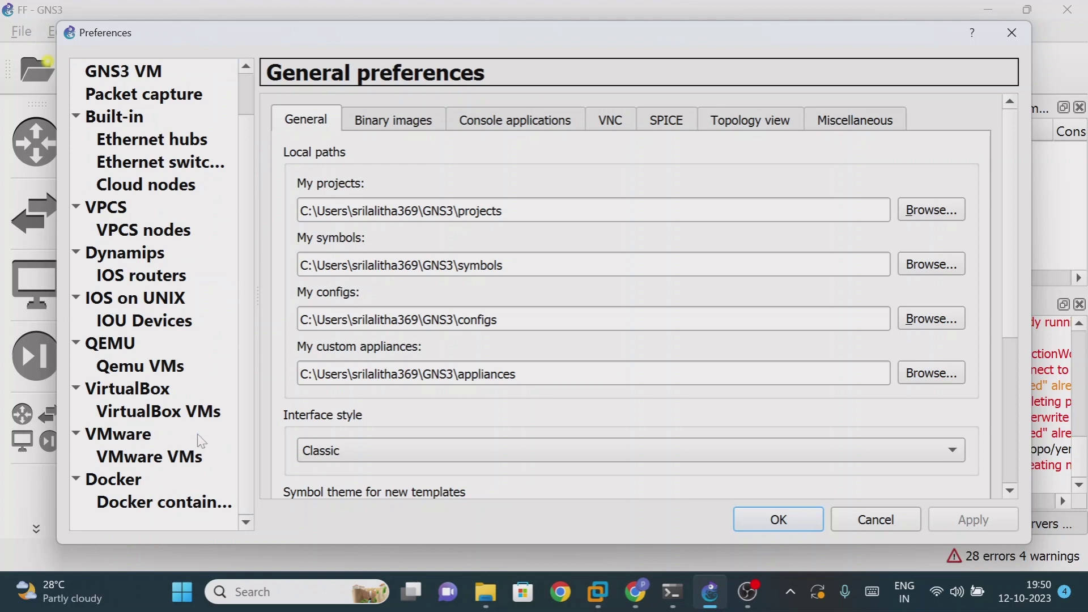
{"action": "left_click", "coordinate": [178, 494]}
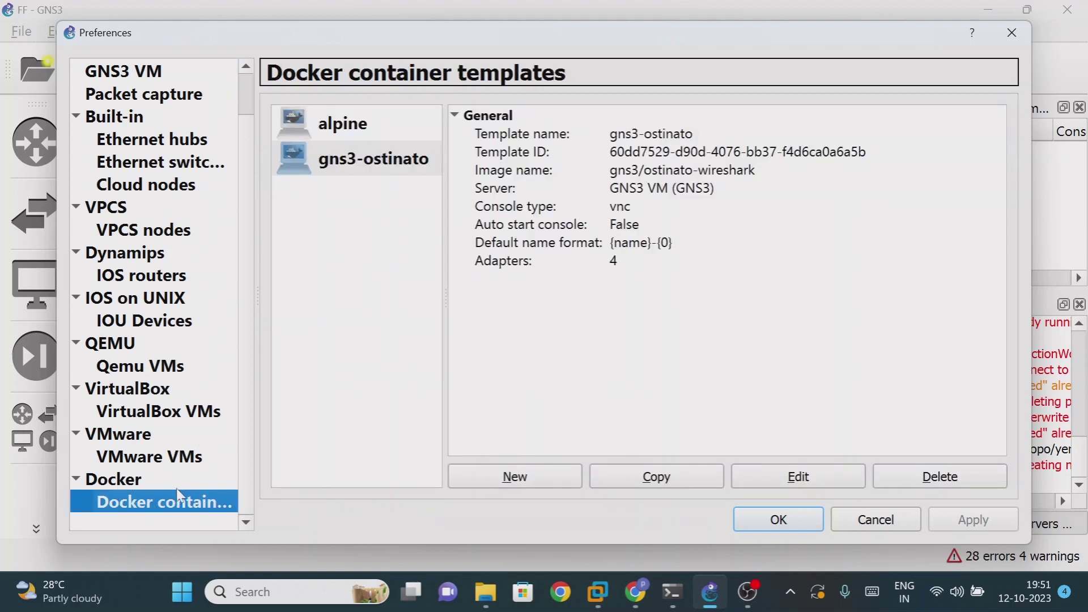
{"action": "left_click", "coordinate": [501, 479]}
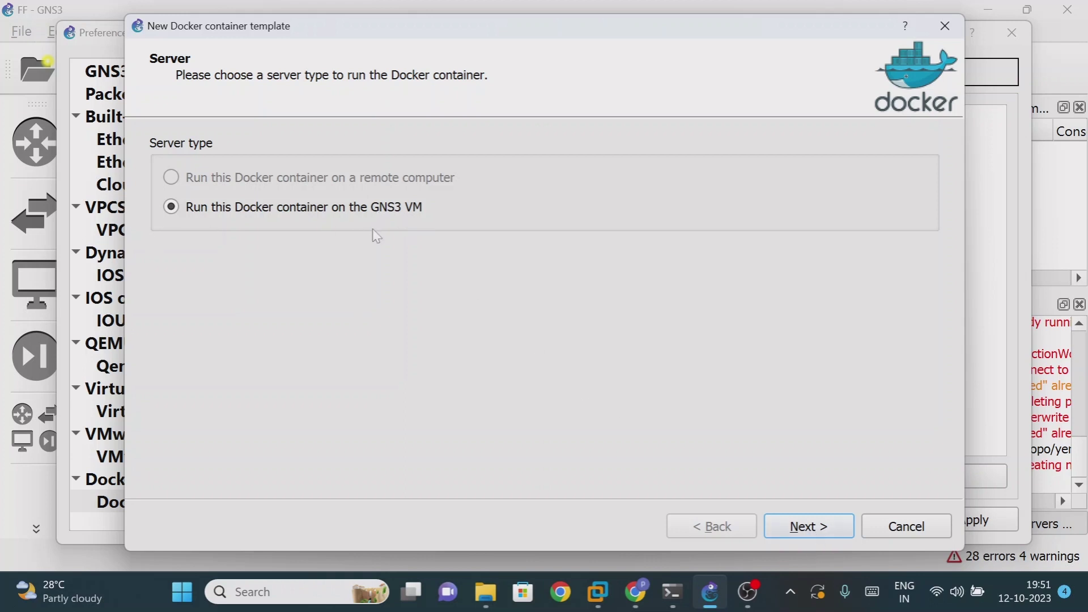
Run the container on the GNS3 VM and pull a new image named 'ubuntu'.
{"action": "left_click", "coordinate": [787, 527]}
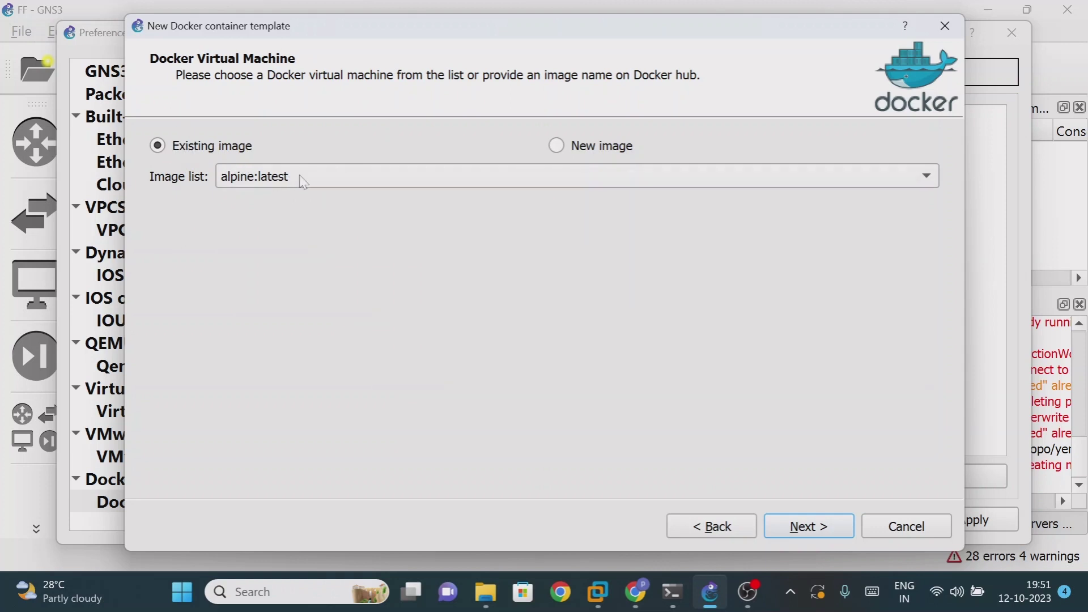
{"action": "left_click", "coordinate": [274, 179]}
{"action": "left_click", "coordinate": [223, 179]}
{"action": "left_click", "coordinate": [557, 146]}
{"action": "left_click", "coordinate": [235, 176]}
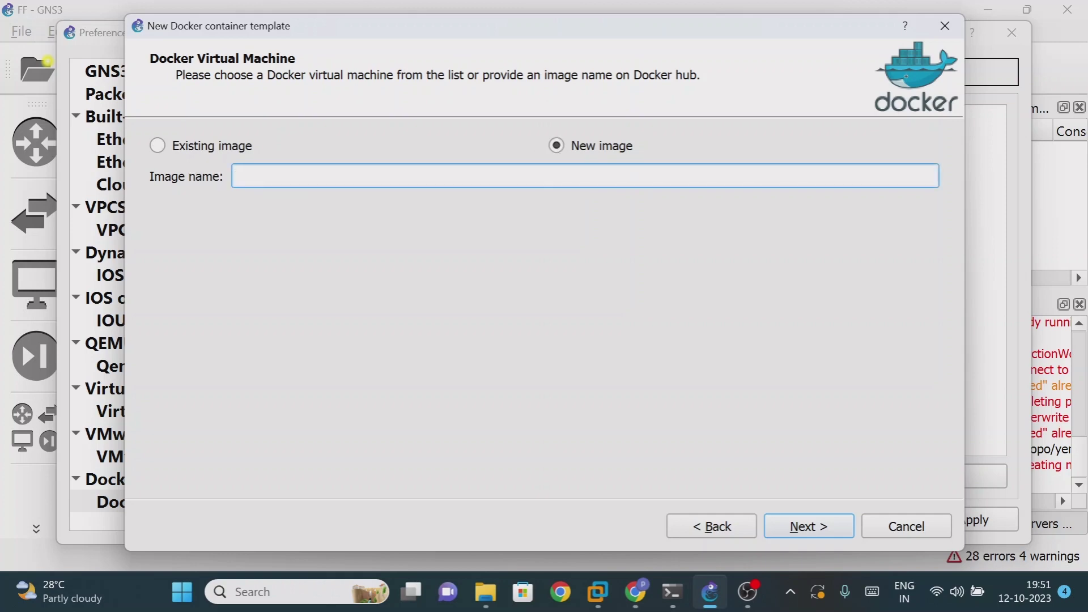
{"action": "type", "text": "ubuntu"}
{"action": "left_click", "coordinate": [810, 526]}
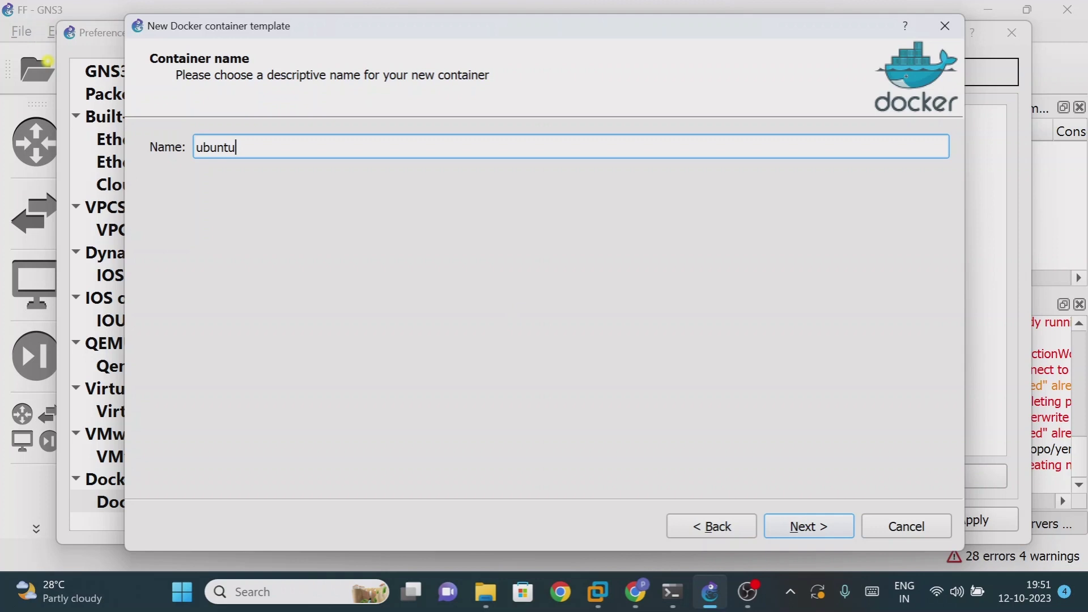
Keep name ubuntu, 1 adapter, no start command, set vnc console, and save the template.
{"action": "left_click", "coordinate": [816, 521]}
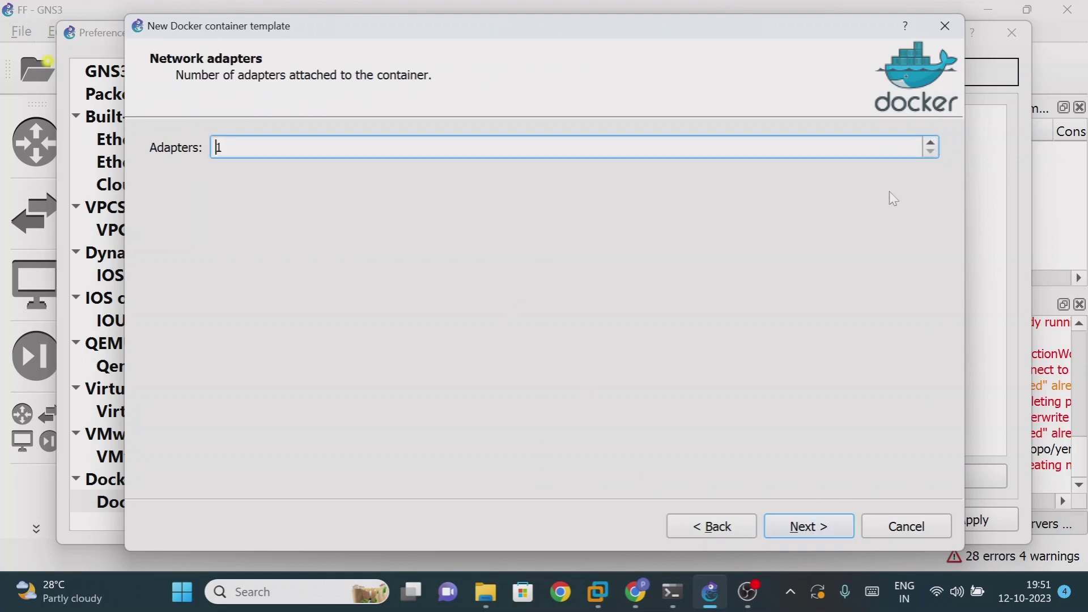
{"action": "left_click", "coordinate": [796, 529]}
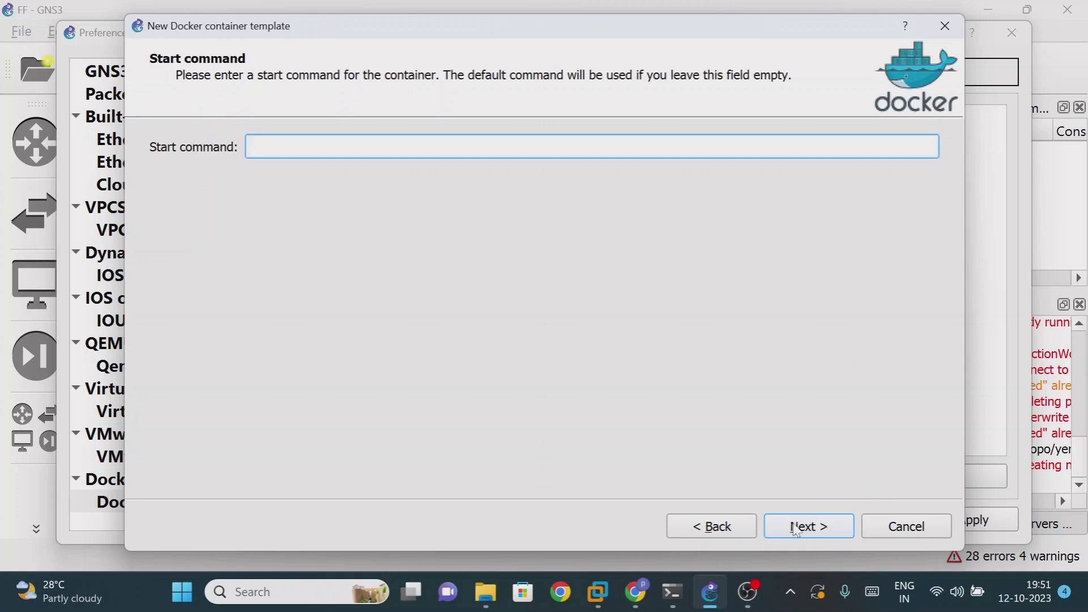
{"action": "left_click", "coordinate": [796, 529]}
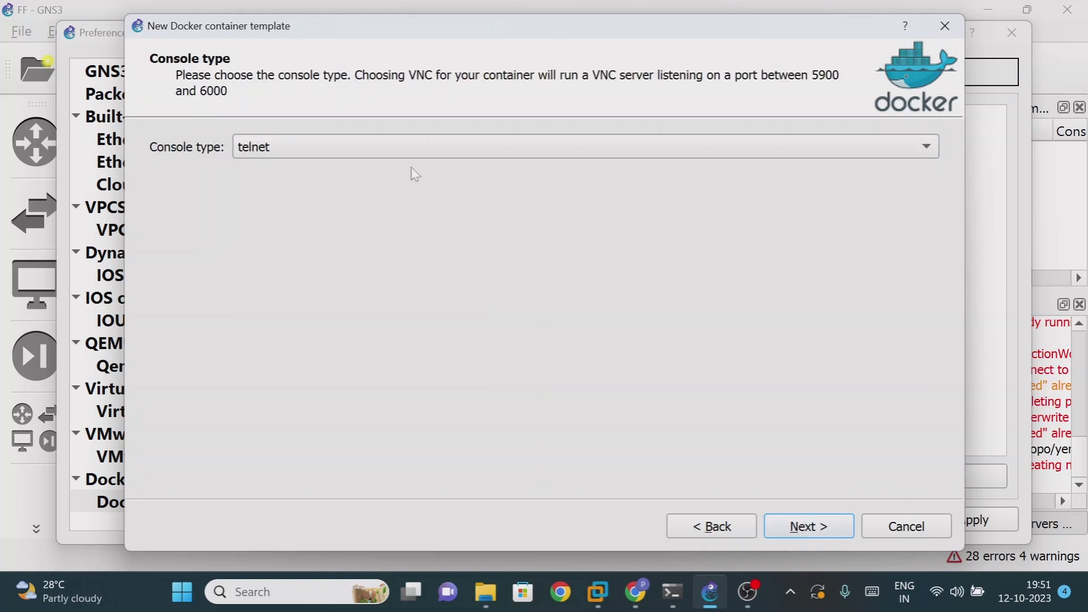
{"action": "left_click", "coordinate": [408, 152]}
{"action": "left_click", "coordinate": [278, 177]}
{"action": "left_click", "coordinate": [796, 530]}
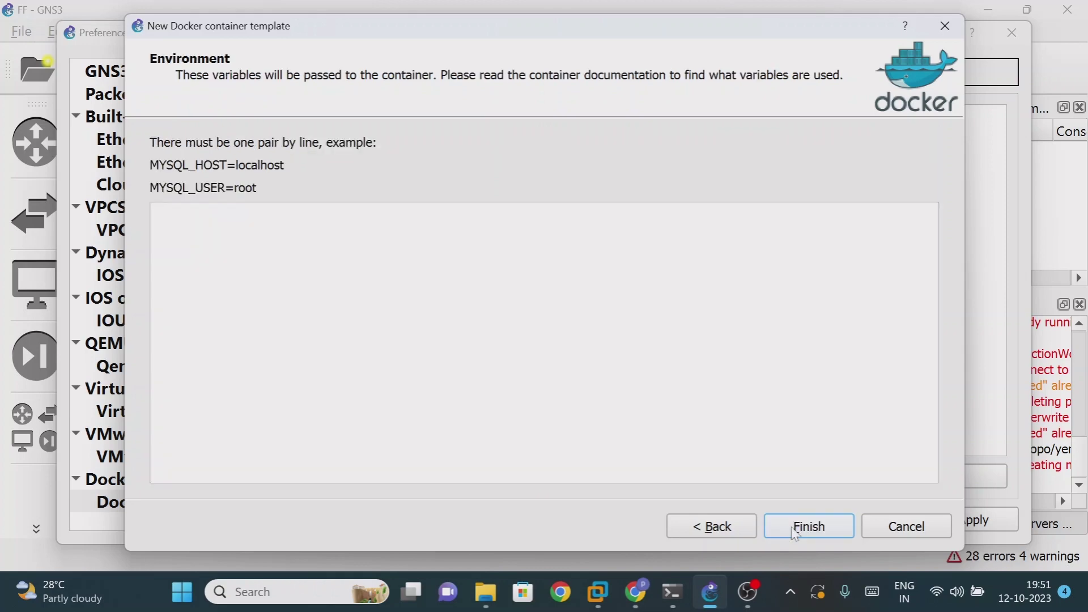
{"action": "left_click", "coordinate": [844, 530]}
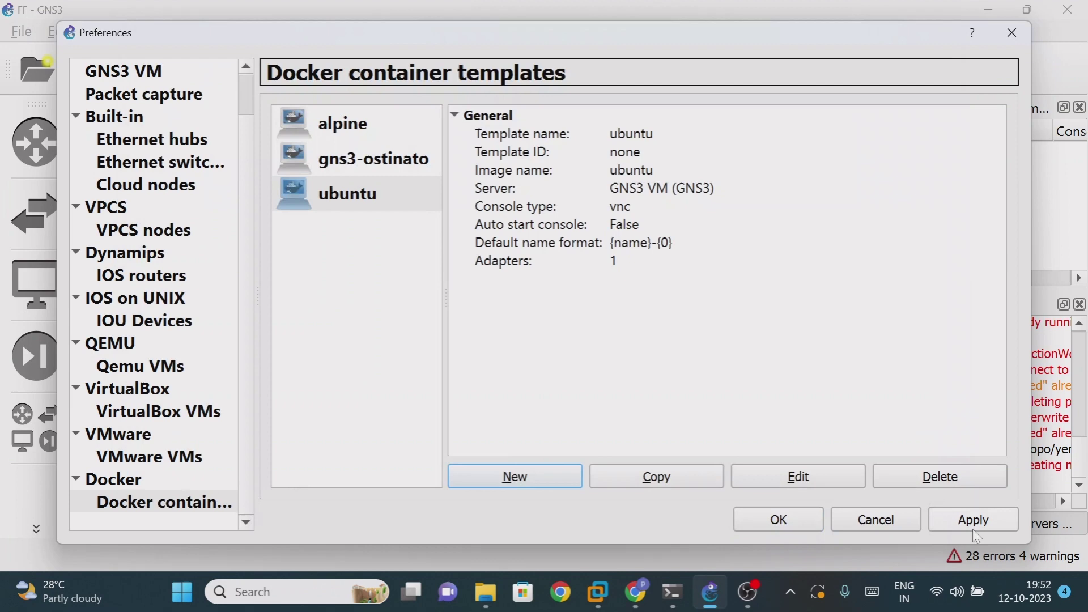
{"action": "left_click", "coordinate": [971, 519]}
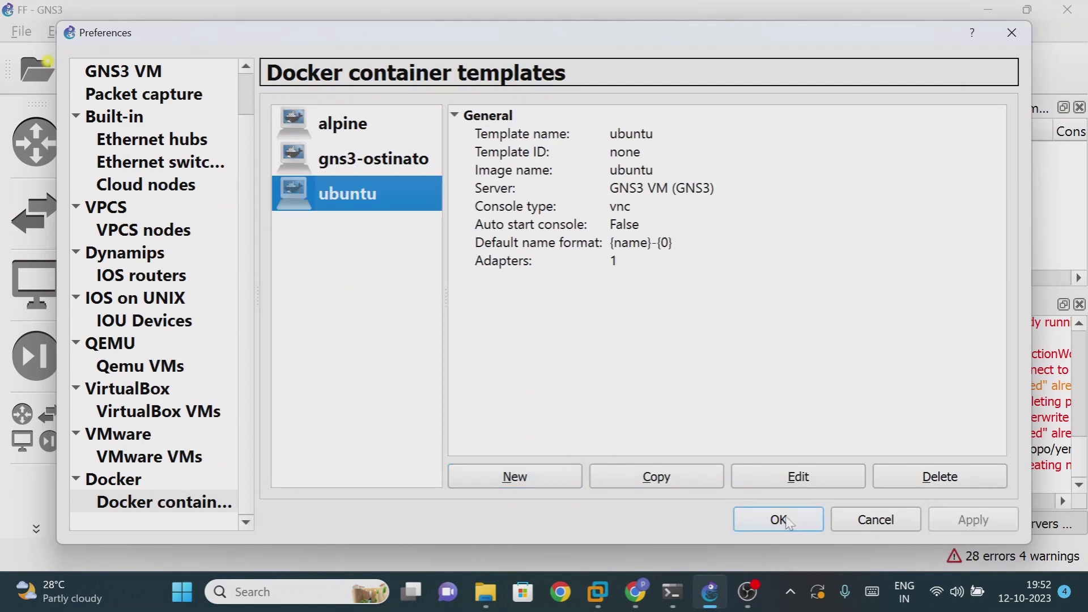
{"action": "left_click", "coordinate": [788, 521]}
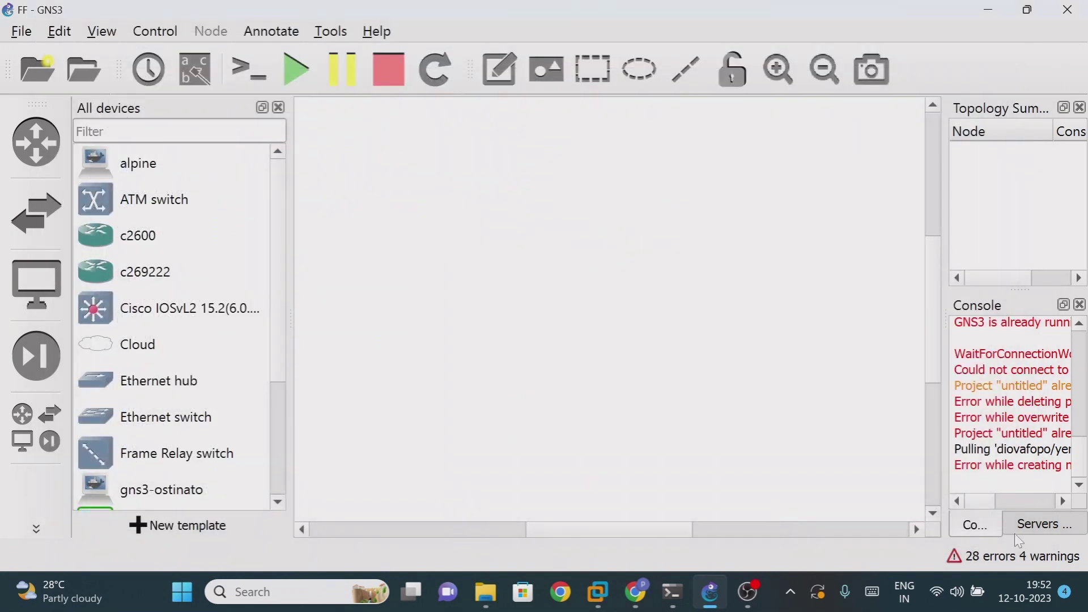
Drag an ubuntu node from All devices onto the FF project canvas.
{"action": "left_click", "coordinate": [1048, 528]}
{"action": "left_click", "coordinate": [975, 524]}
{"action": "left_click_drag", "start_coordinate": [282, 363], "coordinate": [272, 437]}
{"action": "scroll", "coordinate": [272, 374], "scroll_direction": "down", "scroll_amount": 3}
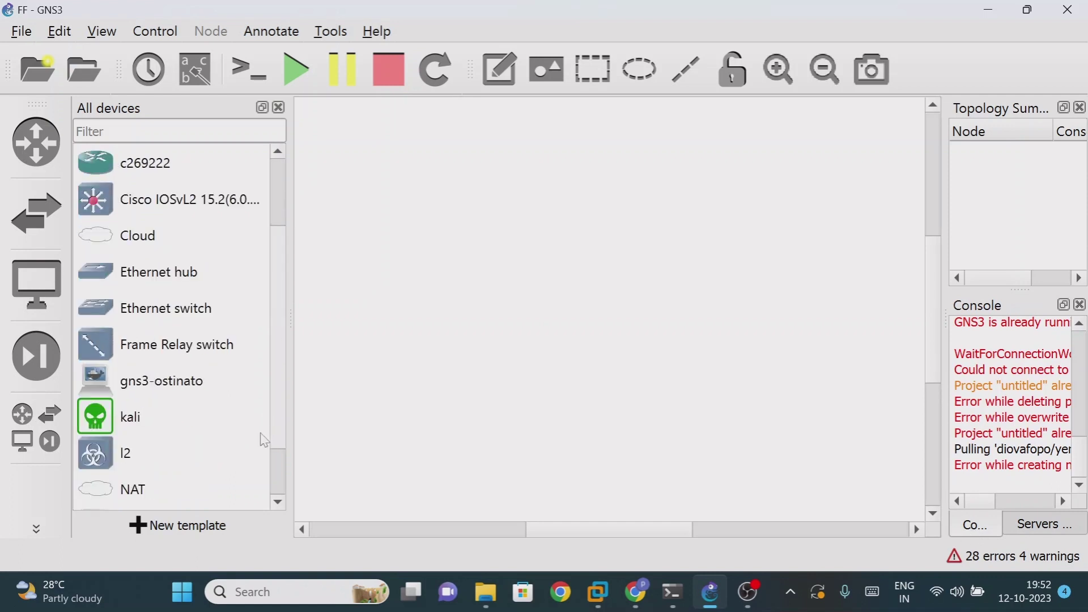
{"action": "scroll", "coordinate": [264, 440], "scroll_direction": "up", "scroll_amount": 3}
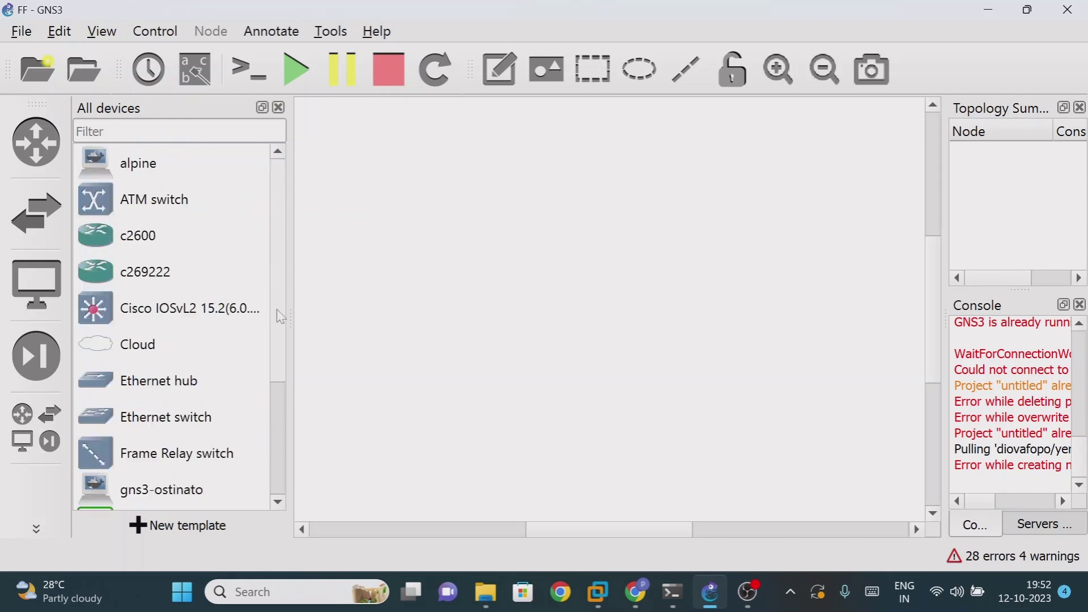
{"action": "scroll", "coordinate": [105, 357], "scroll_direction": "down", "scroll_amount": 5}
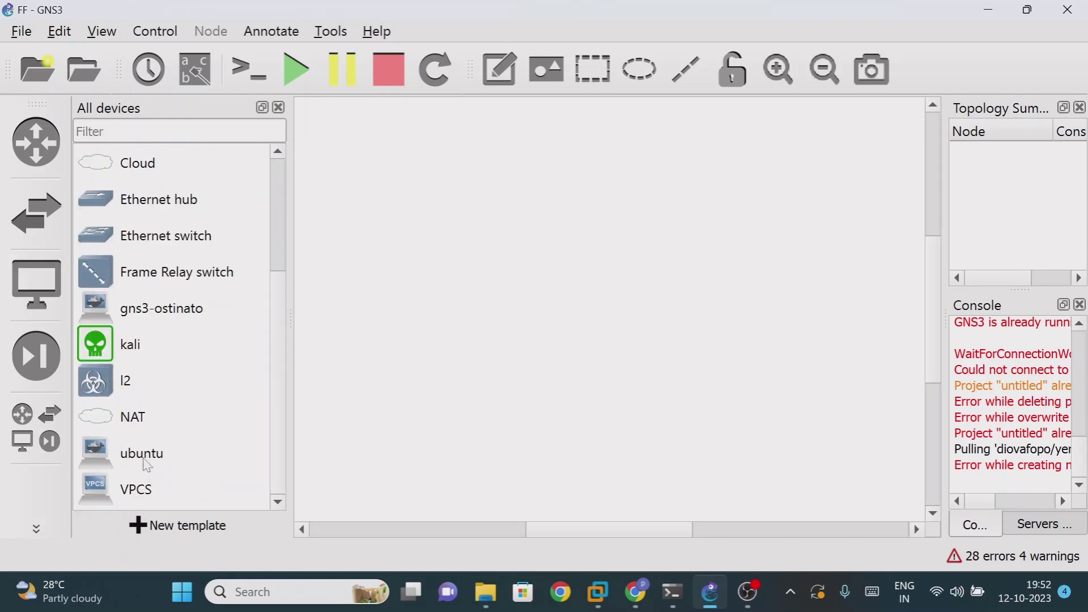
{"action": "left_click_drag", "start_coordinate": [120, 460], "coordinate": [664, 378]}
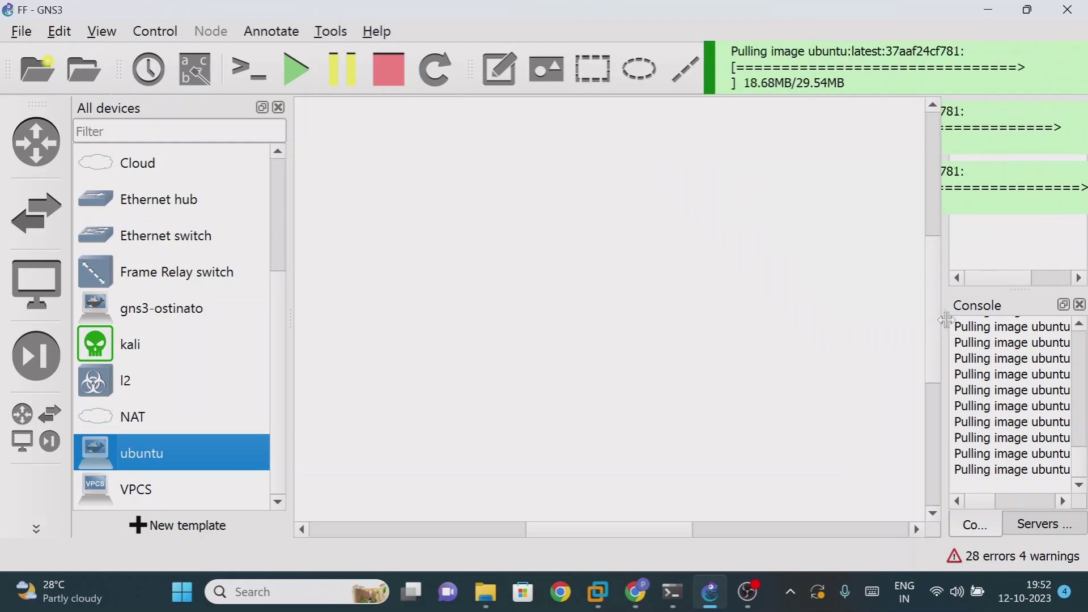
Widen the canvas beside the Topology Summary and move ubuntu-1 to the left.
{"action": "left_click_drag", "start_coordinate": [943, 312], "coordinate": [366, 318]}
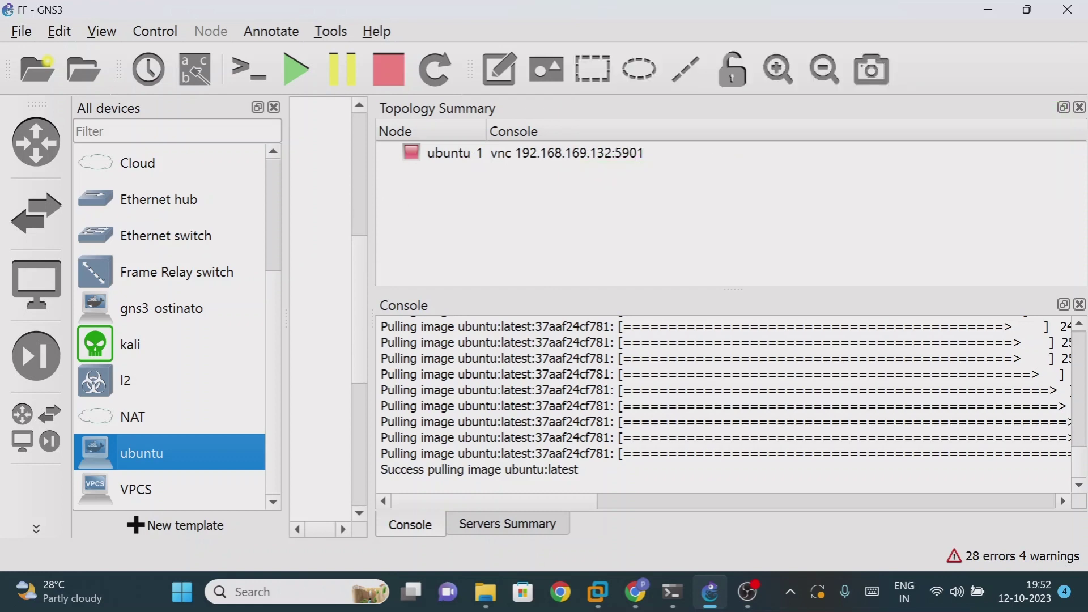
{"action": "left_click_drag", "start_coordinate": [371, 321], "coordinate": [957, 316]}
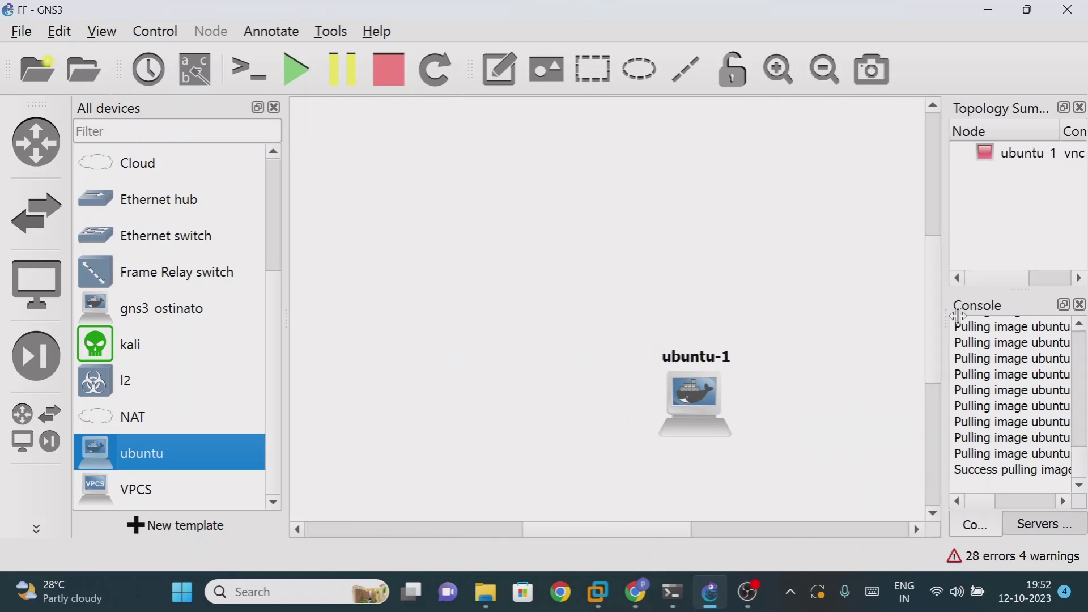
{"action": "left_click_drag", "start_coordinate": [688, 405], "coordinate": [433, 362]}
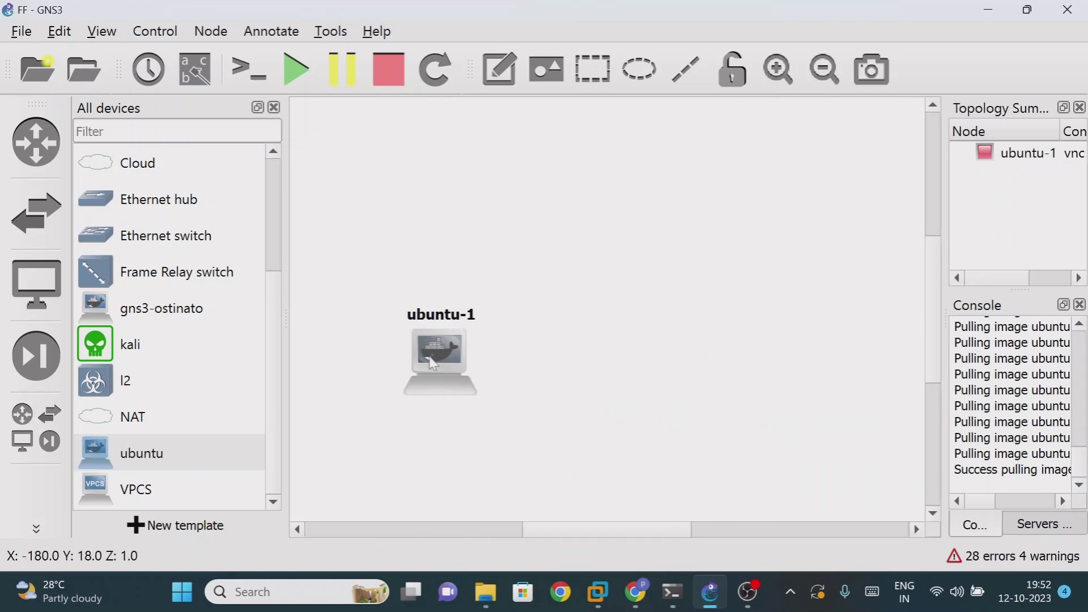
{"action": "left_click", "coordinate": [495, 367]}
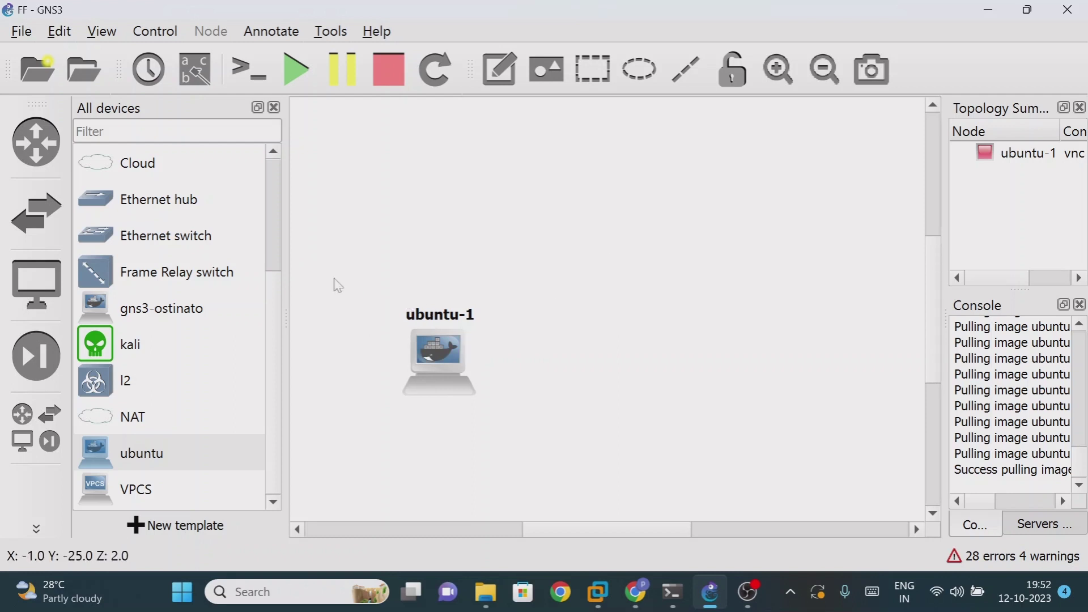
{"action": "left_click", "coordinate": [598, 592]}
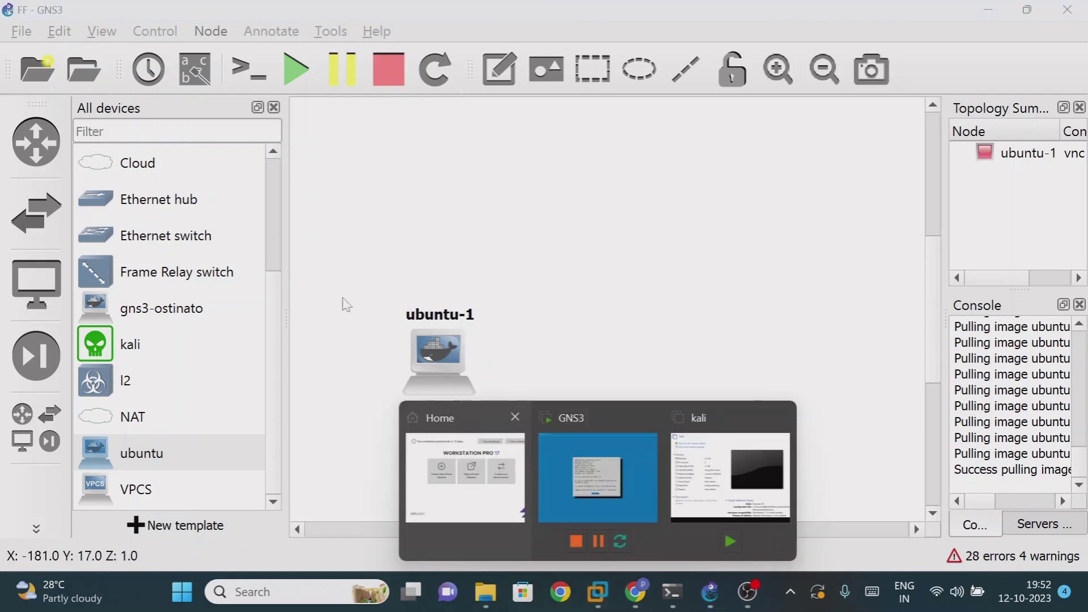
{"action": "left_click", "coordinate": [527, 445]}
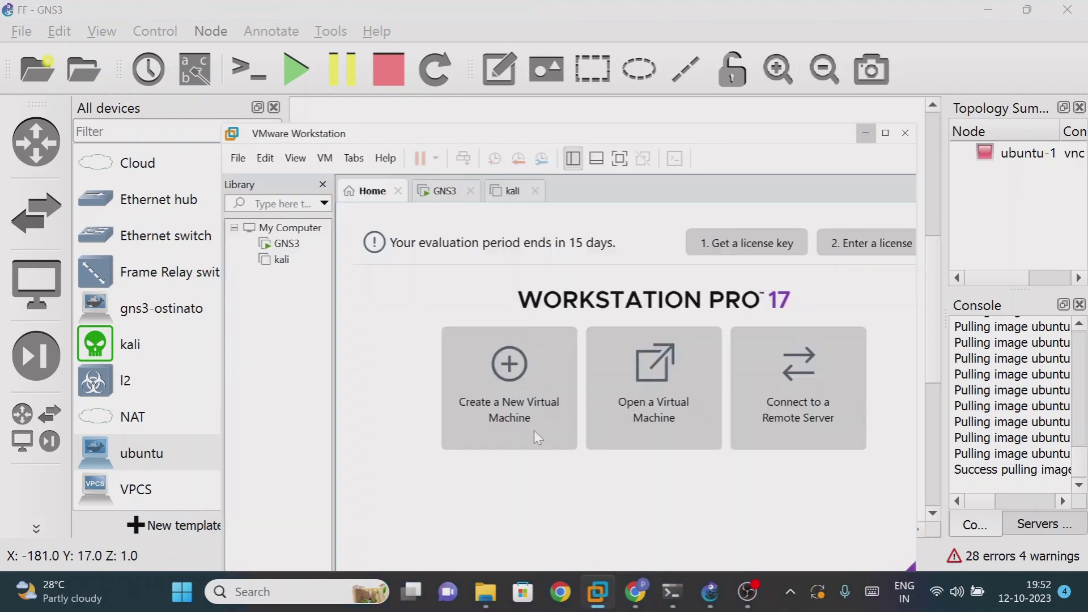
{"action": "left_click", "coordinate": [885, 134]}
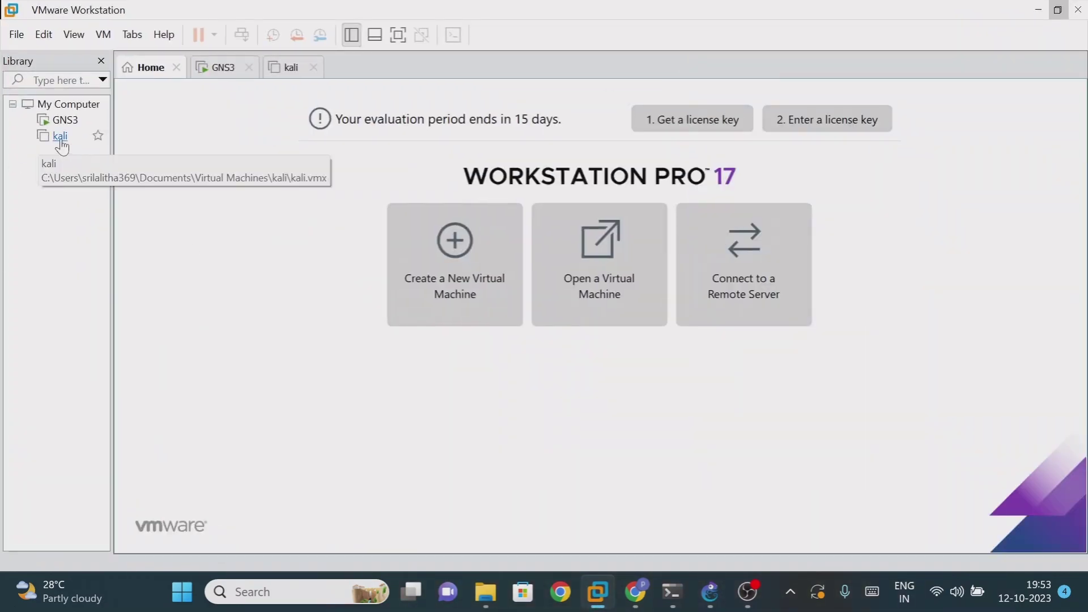
{"action": "left_click", "coordinate": [60, 142]}
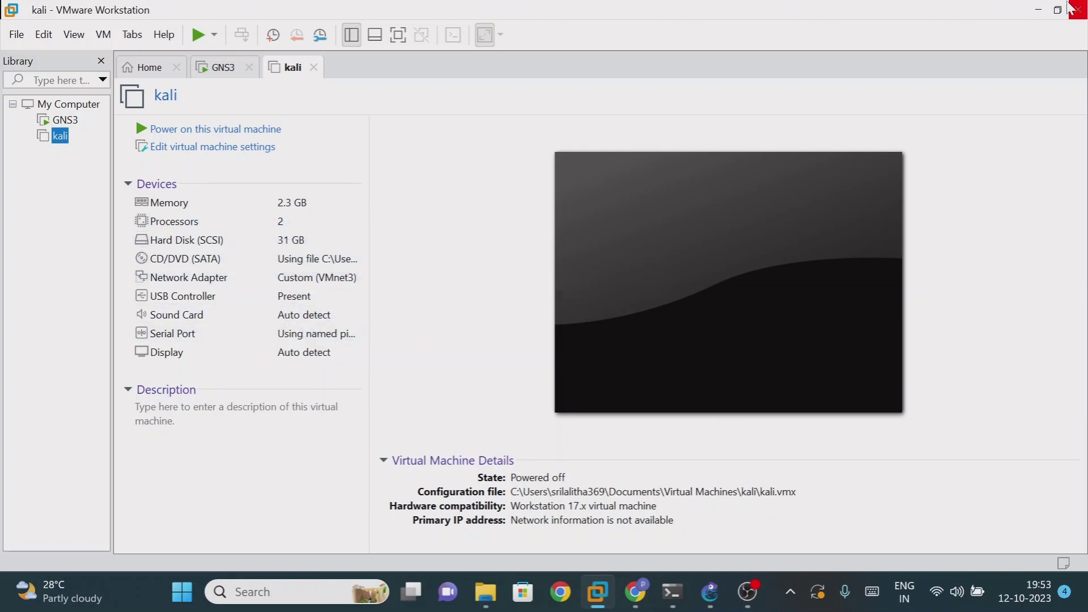
{"action": "left_click", "coordinate": [1038, 10]}
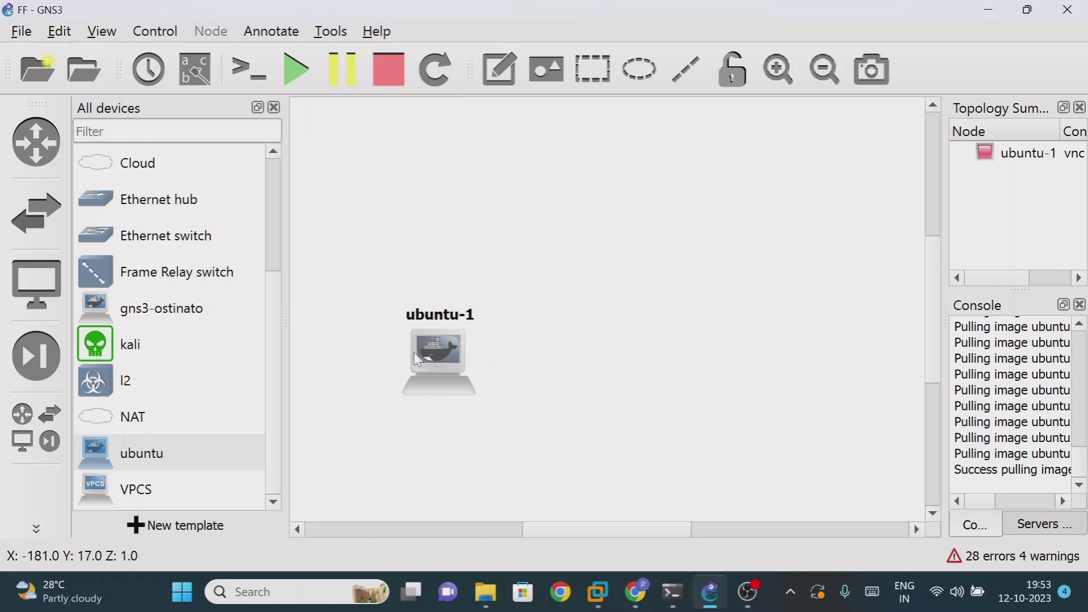
Start the ubuntu-1 container and open its console in TightVNC Viewer.
{"action": "right_click", "coordinate": [437, 341]}
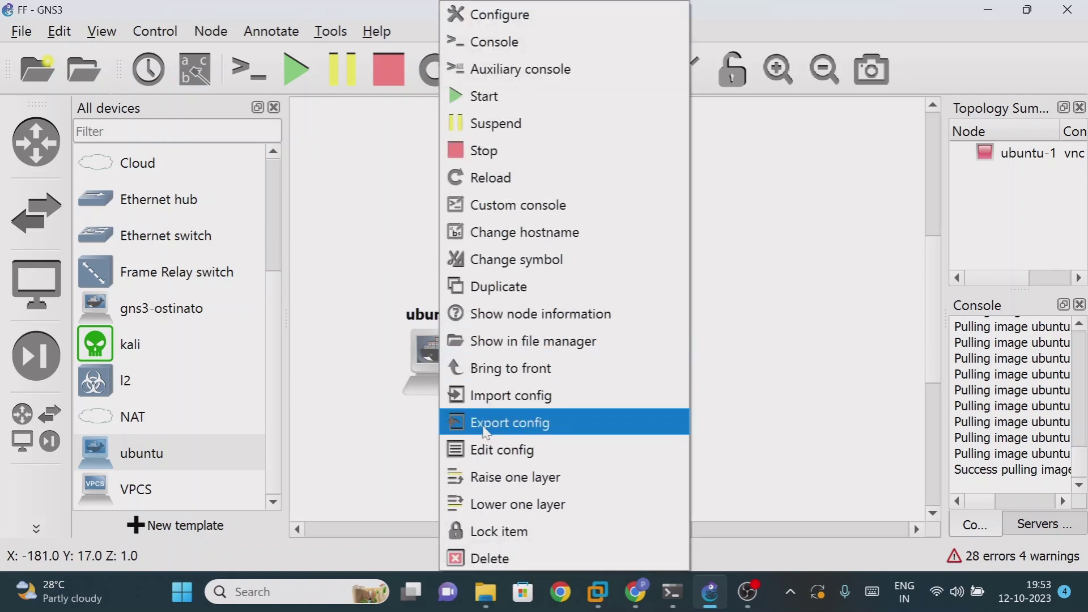
{"action": "left_click", "coordinate": [501, 110]}
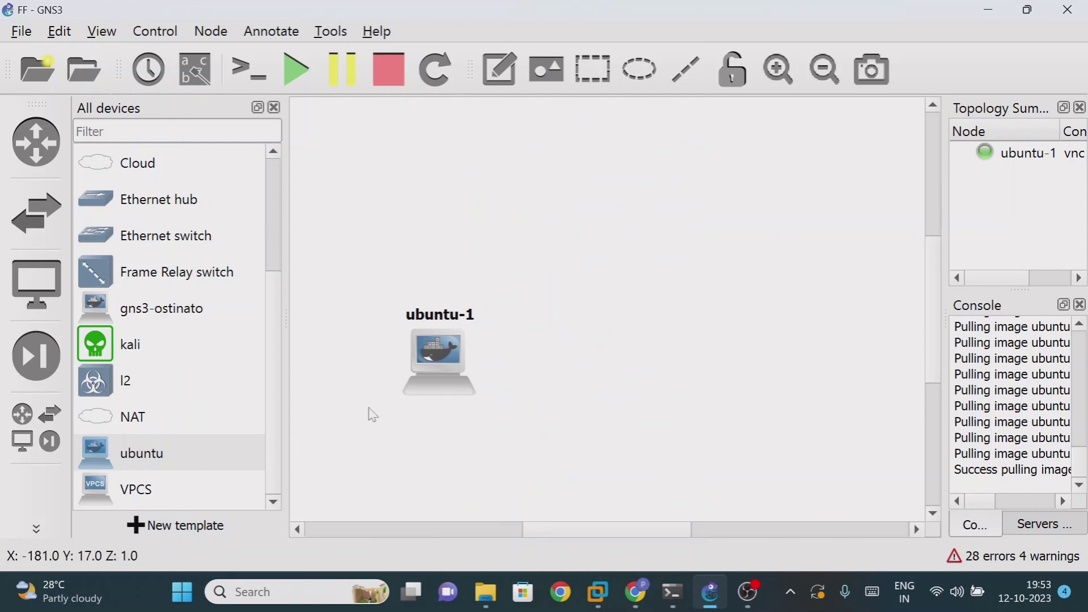
{"action": "right_click", "coordinate": [424, 358]}
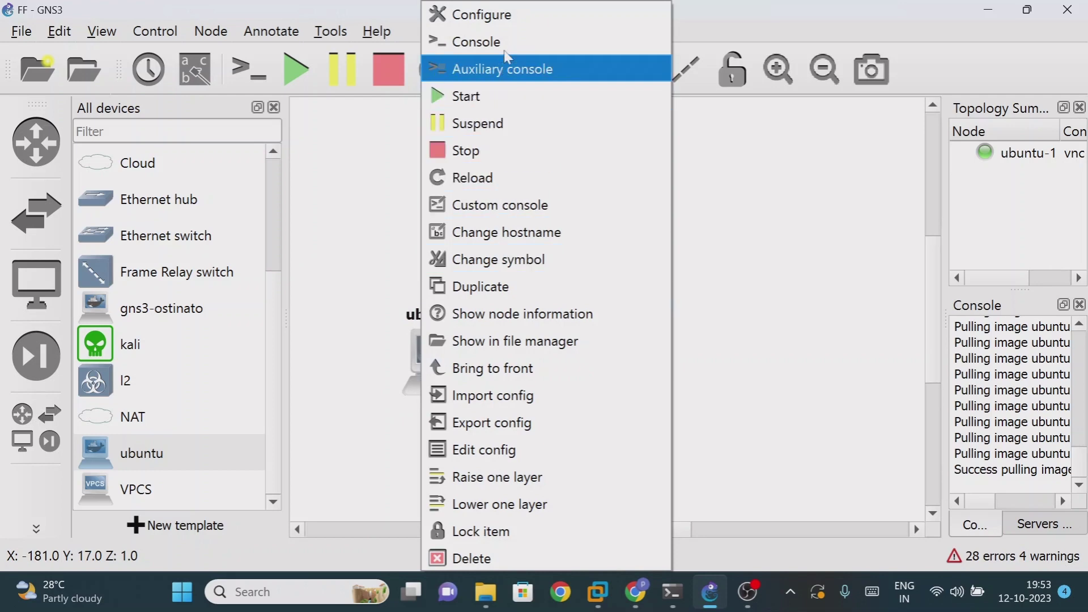
{"action": "left_click", "coordinate": [482, 42]}
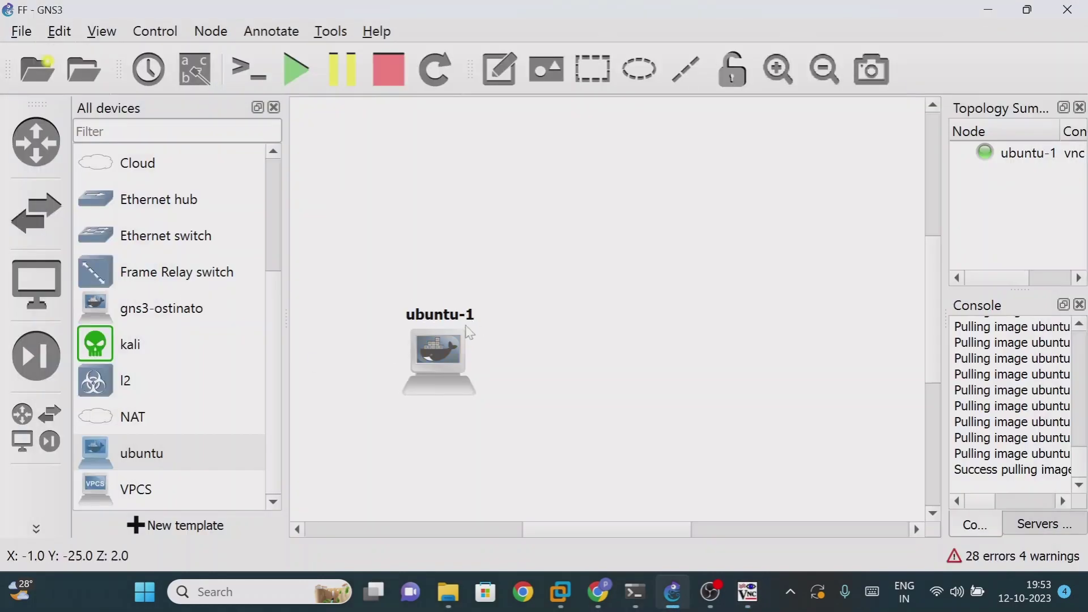
{"action": "mouse_move", "coordinate": [598, 589]}
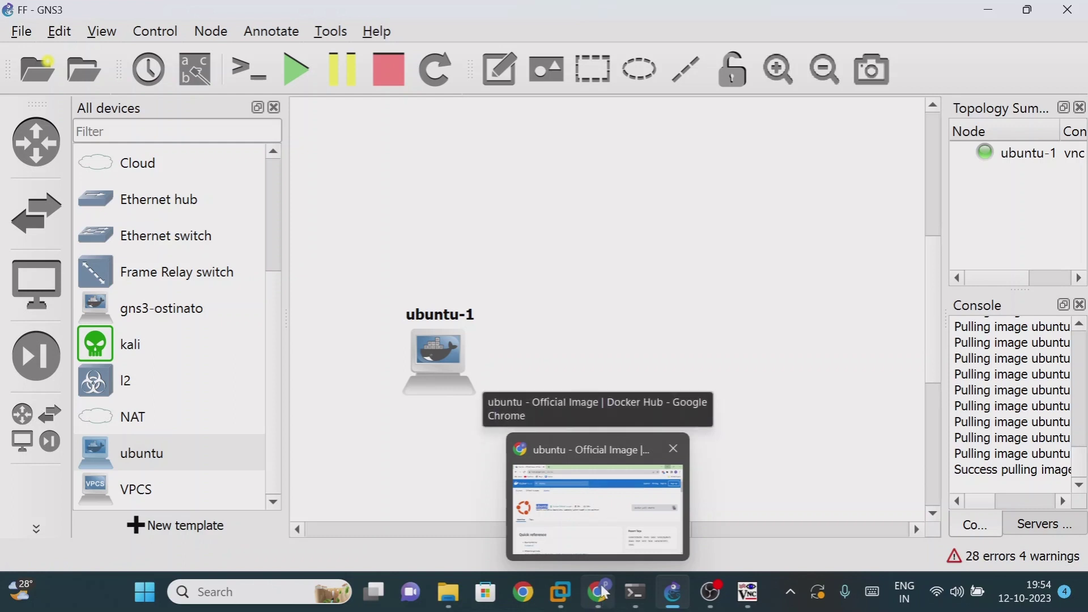
Back in Chrome's Docker Hub, replace the ubuntu search with a search for yersinia.
{"action": "left_click", "coordinate": [604, 591]}
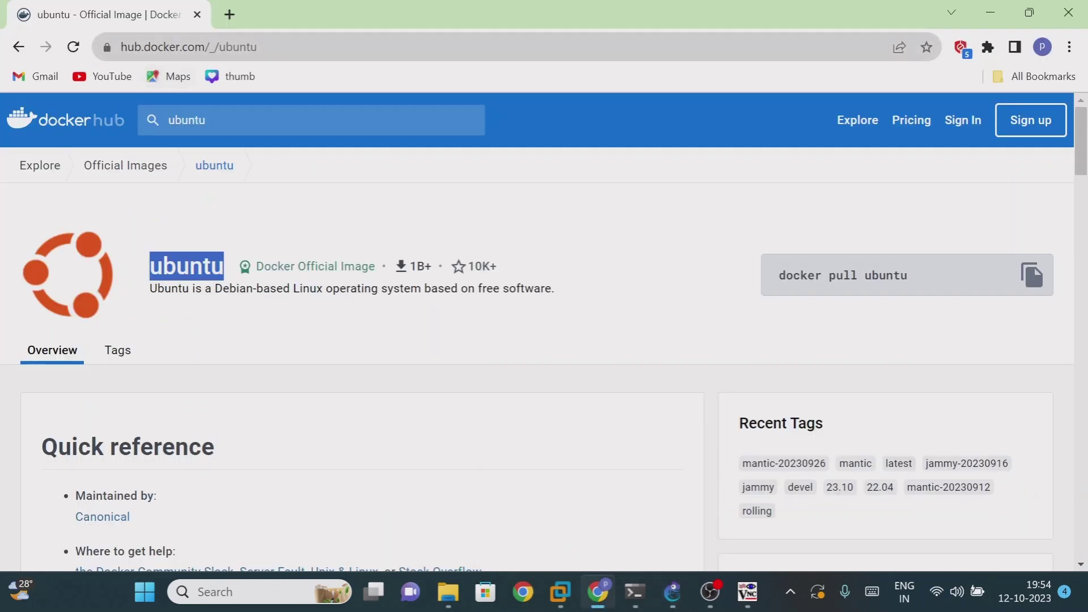
{"action": "left_click", "coordinate": [187, 120]}
{"action": "key", "text": "BackSpace"}
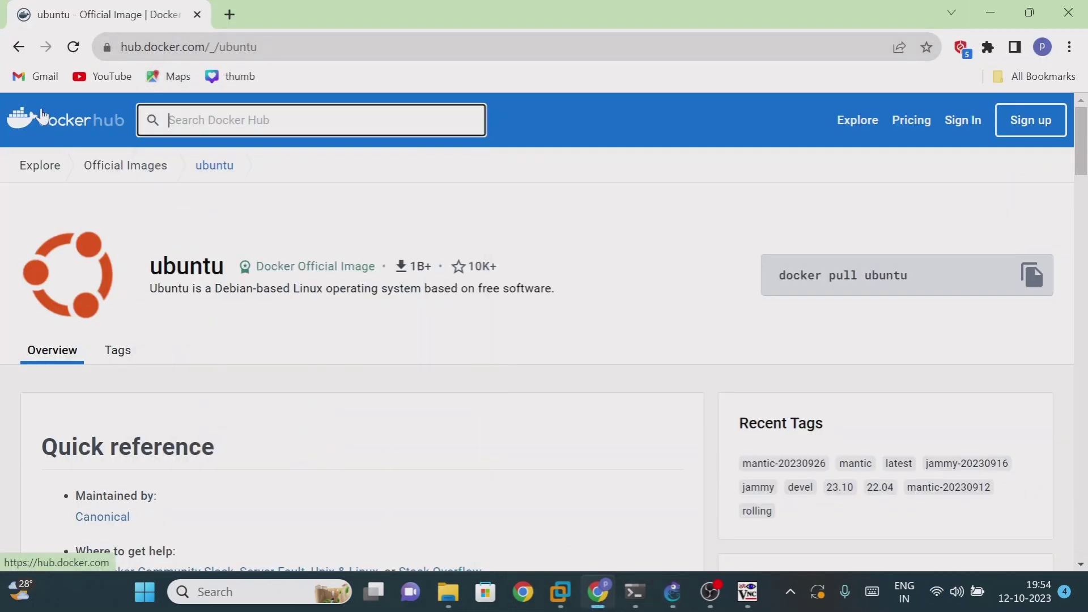
{"action": "type", "text": "ye"}
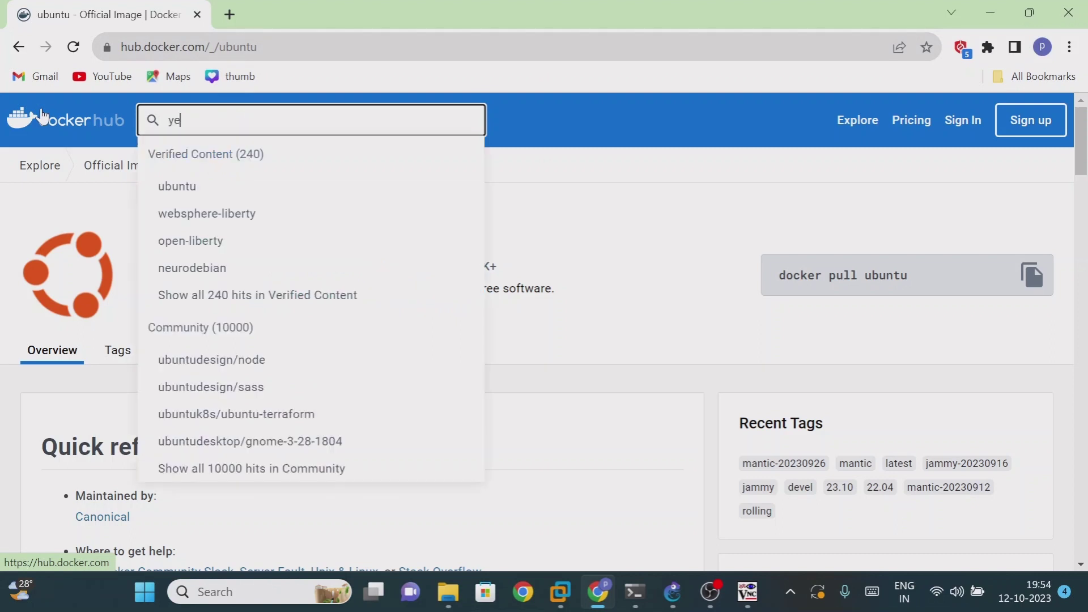
{"action": "type", "text": "rsinia"}
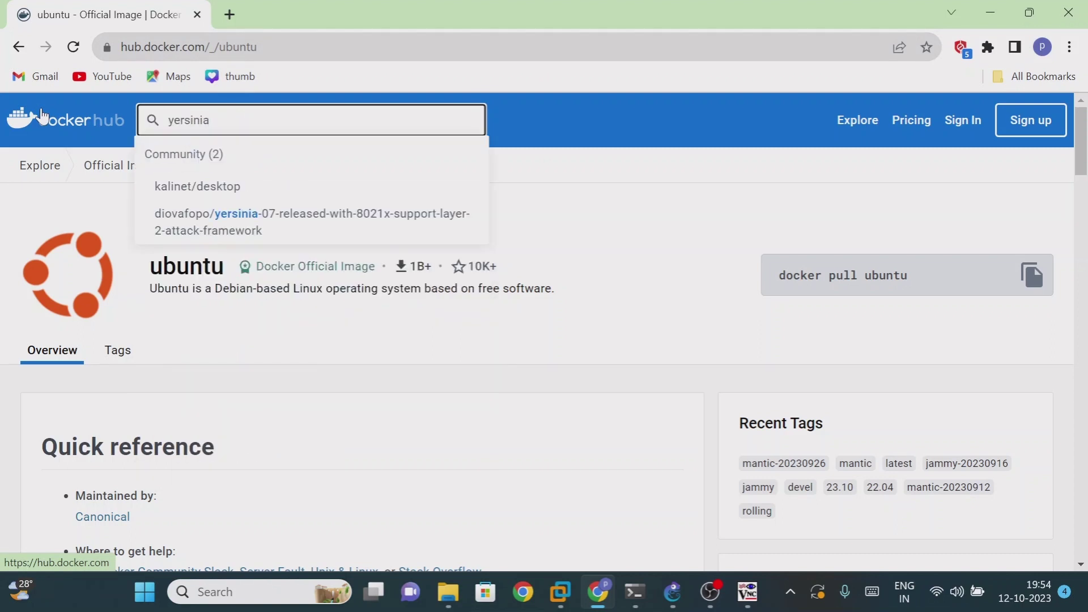
{"action": "key", "text": "Return"}
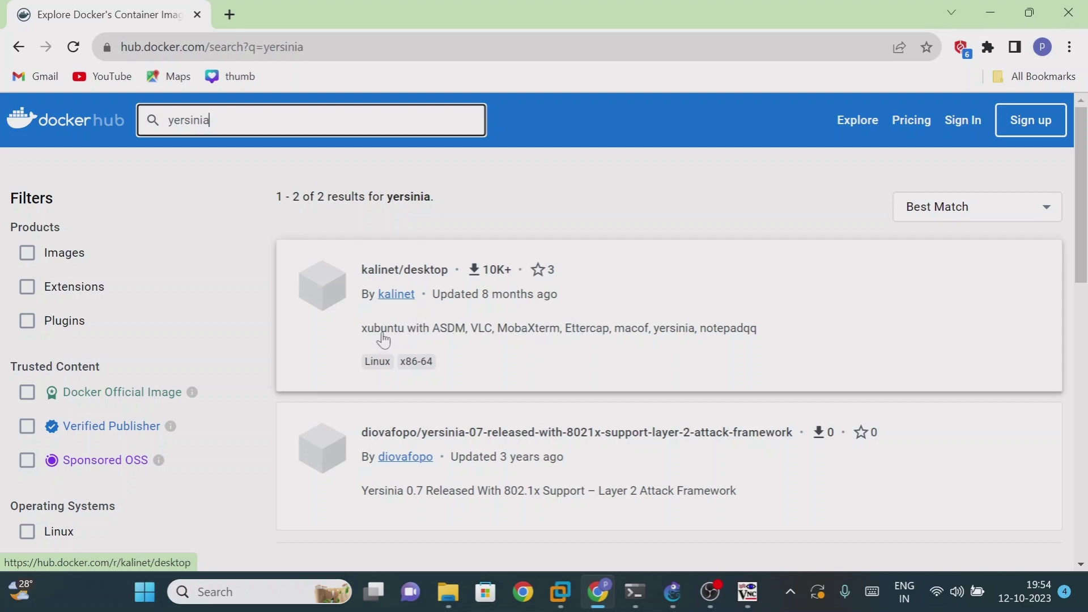
Open the kalinet/desktop repository, copy its name, and minimize Chrome.
{"action": "left_click", "coordinate": [409, 272]}
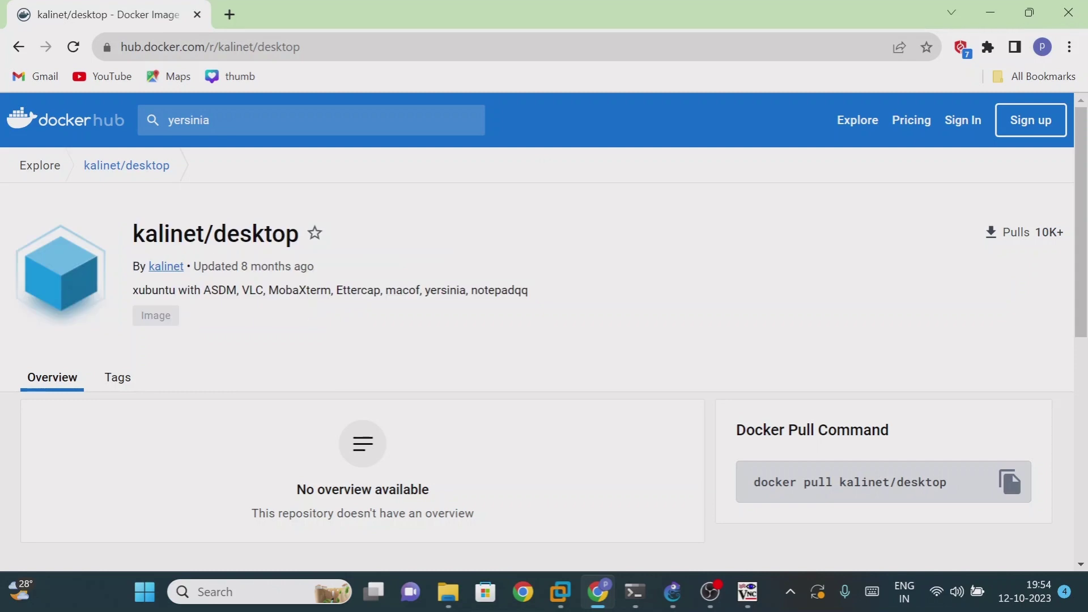
{"action": "left_click_drag", "start_coordinate": [133, 234], "coordinate": [300, 235]}
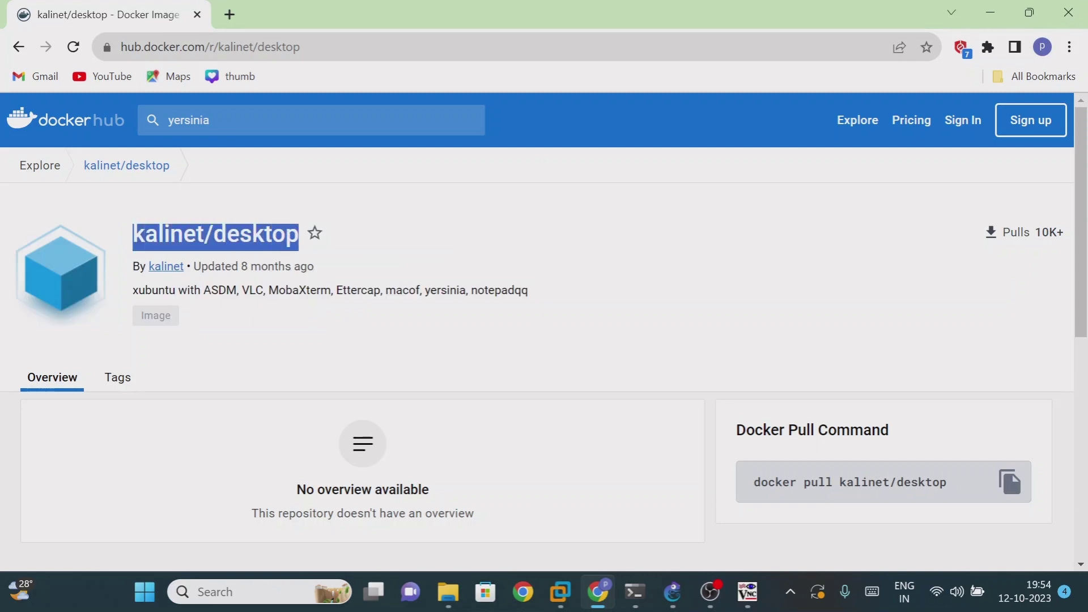
{"action": "left_click", "coordinate": [375, 227]}
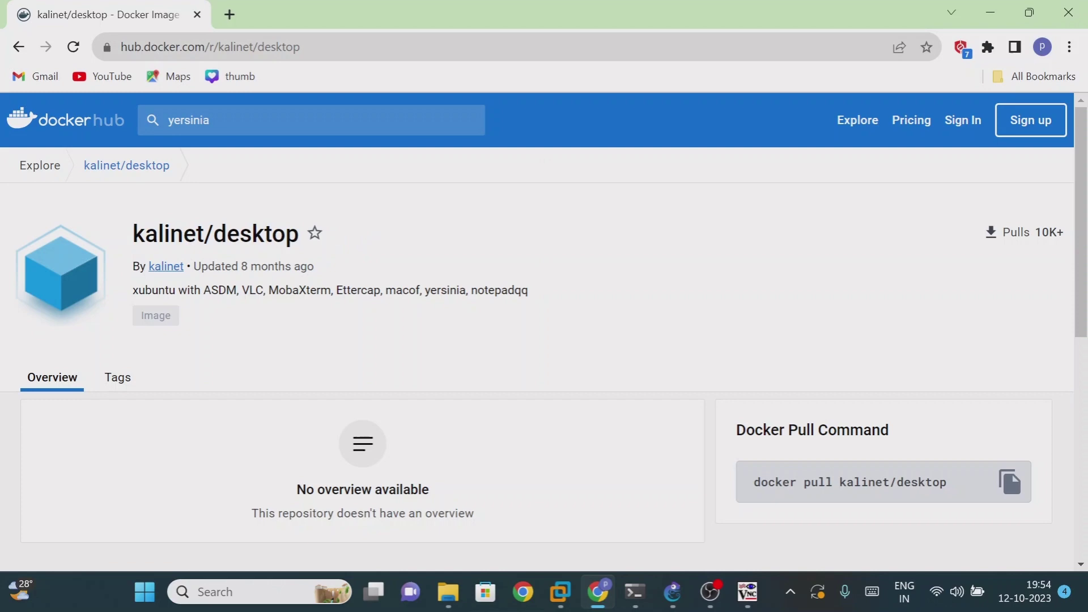
{"action": "left_click_drag", "start_coordinate": [133, 234], "coordinate": [299, 235]}
{"action": "right_click", "coordinate": [281, 237]}
{"action": "left_click", "coordinate": [304, 252]}
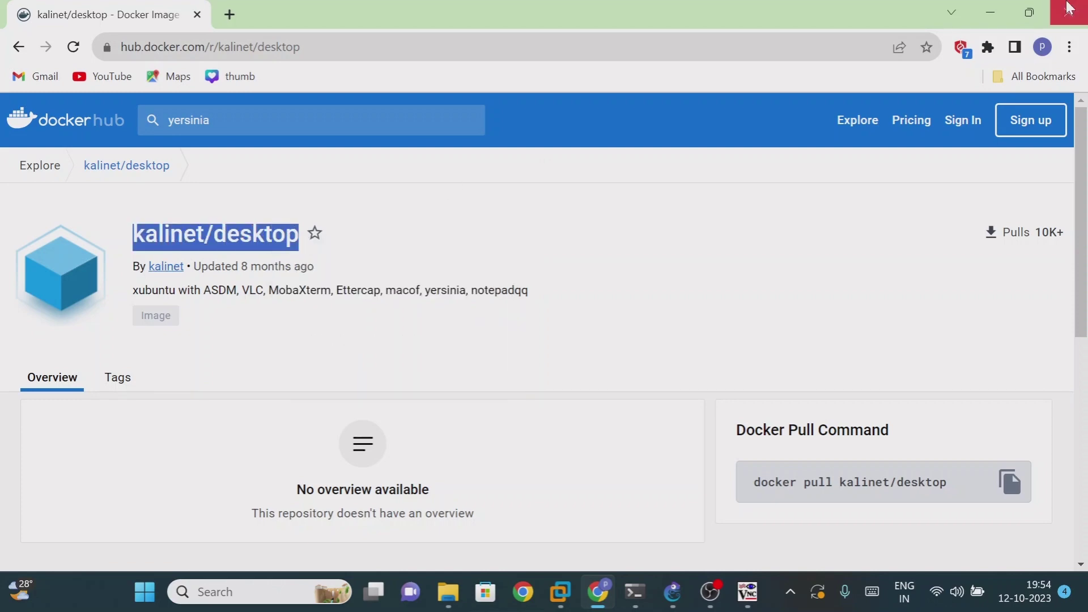
{"action": "left_click", "coordinate": [991, 11]}
Restore the GNS3 FF project window and check the running ubuntu-1 container node's details.
{"action": "left_click", "coordinate": [680, 598]}
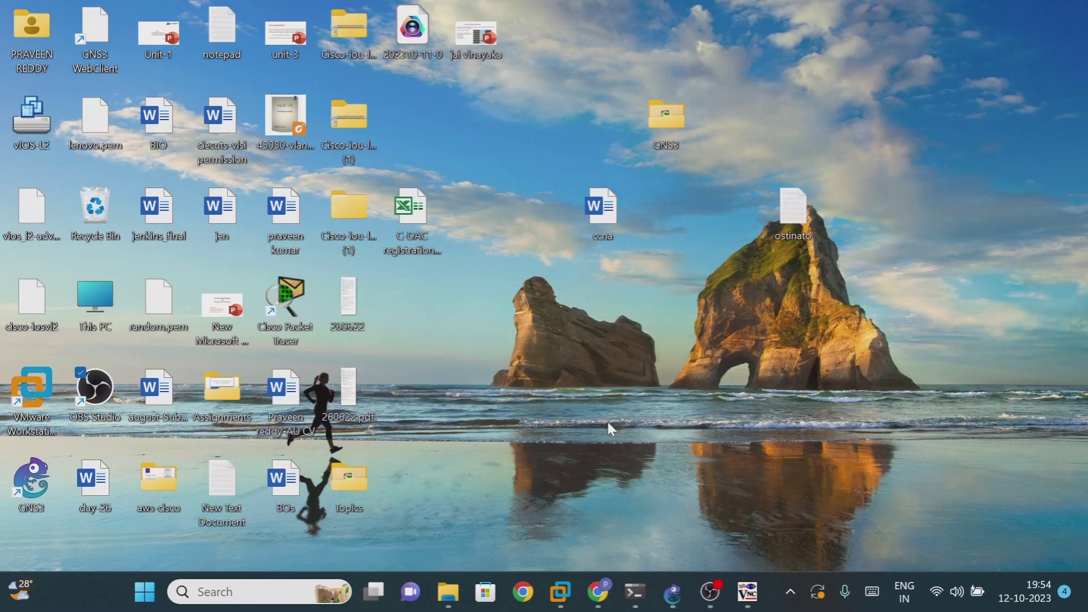
{"action": "left_click", "coordinate": [680, 597]}
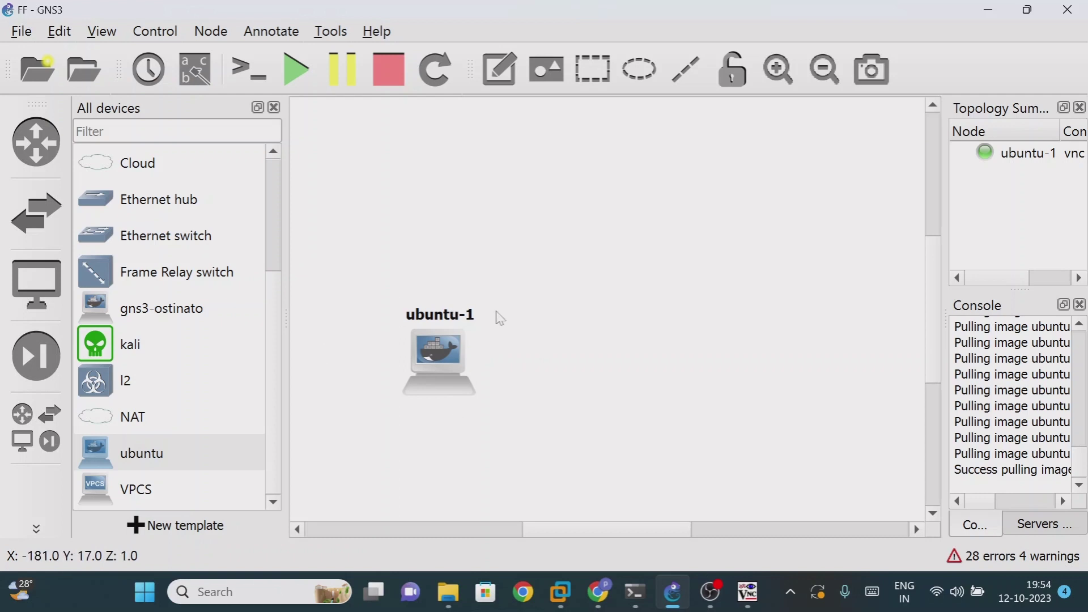
{"action": "mouse_move", "coordinate": [440, 383]}
{"action": "mouse_move", "coordinate": [714, 595]}
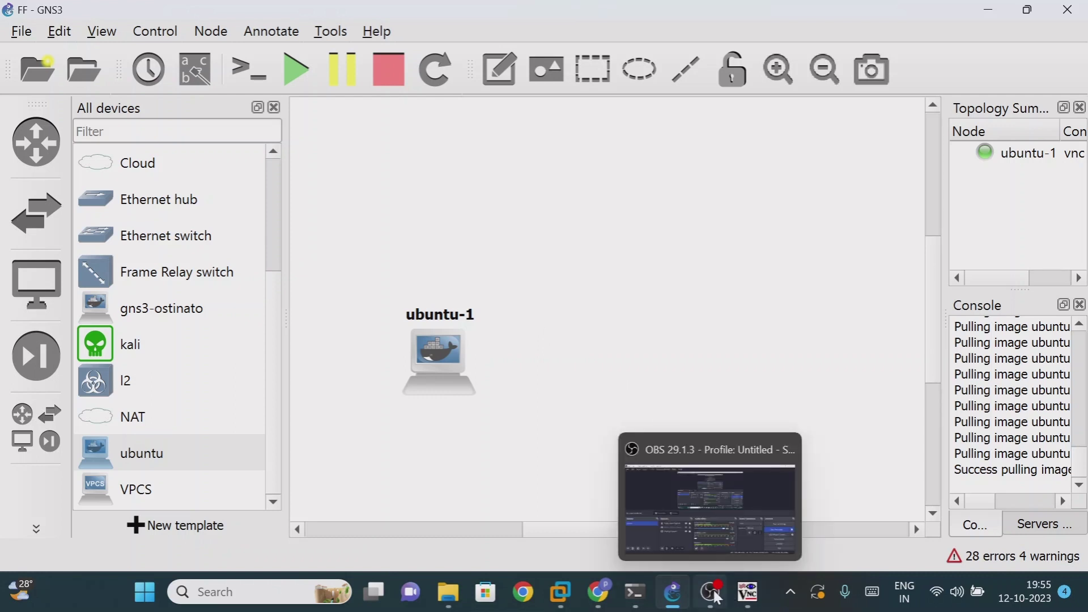